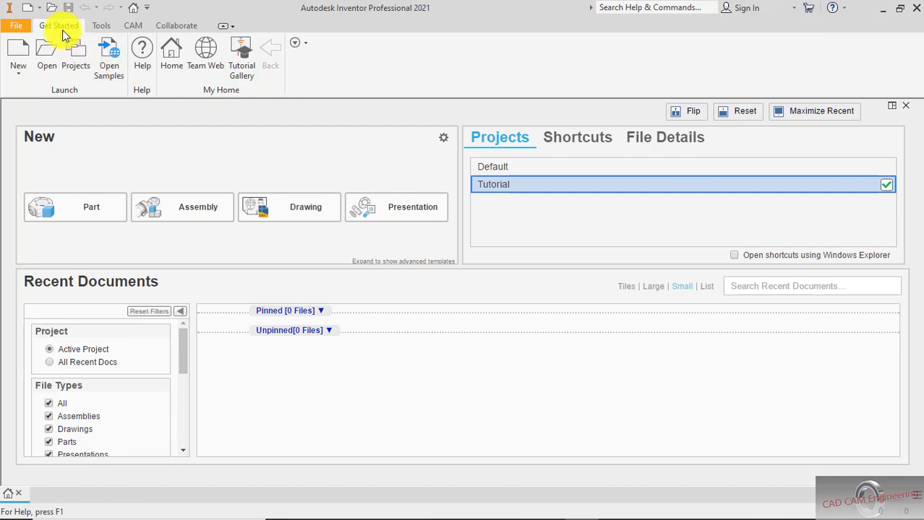
Step: Examine the Tools, CAM, Collaborate and Get Started commands, and the Home page's shortcuts and file details
{"action": "left_click", "coordinate": [100, 27]}
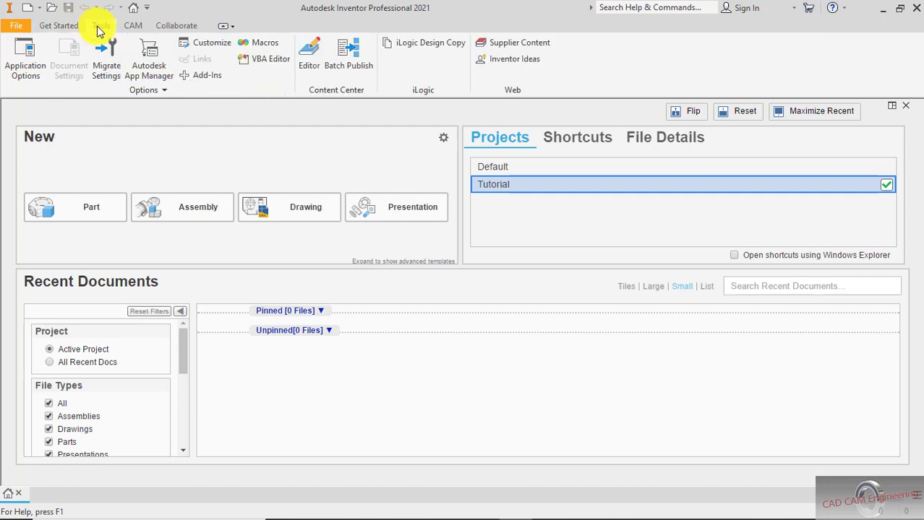
{"action": "left_click", "coordinate": [141, 26]}
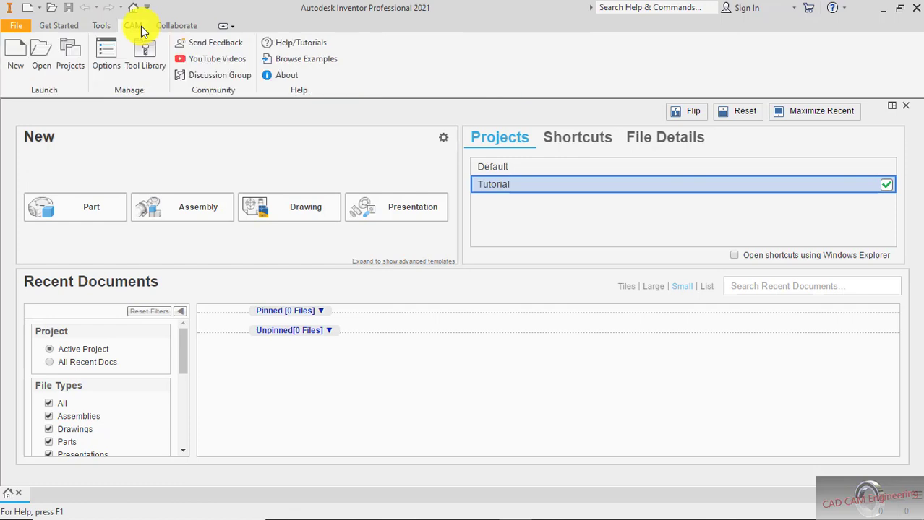
{"action": "left_click", "coordinate": [192, 23]}
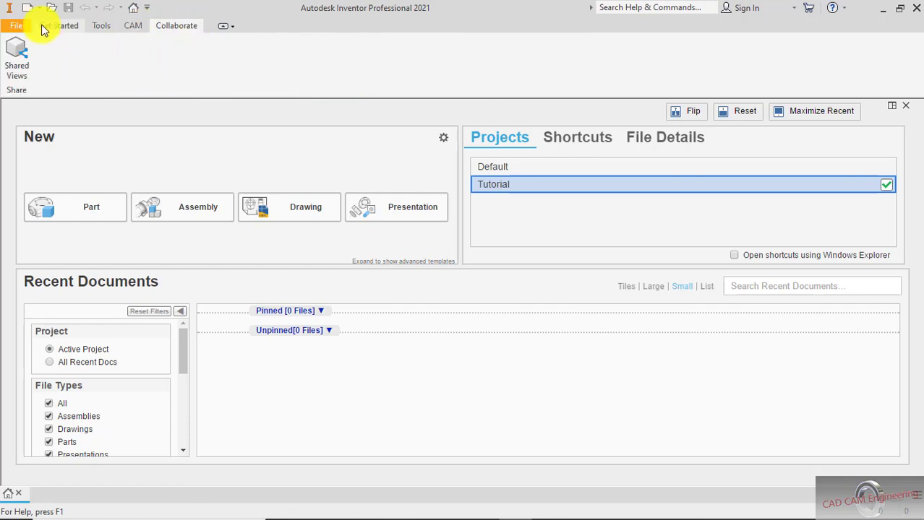
{"action": "left_click", "coordinate": [56, 25]}
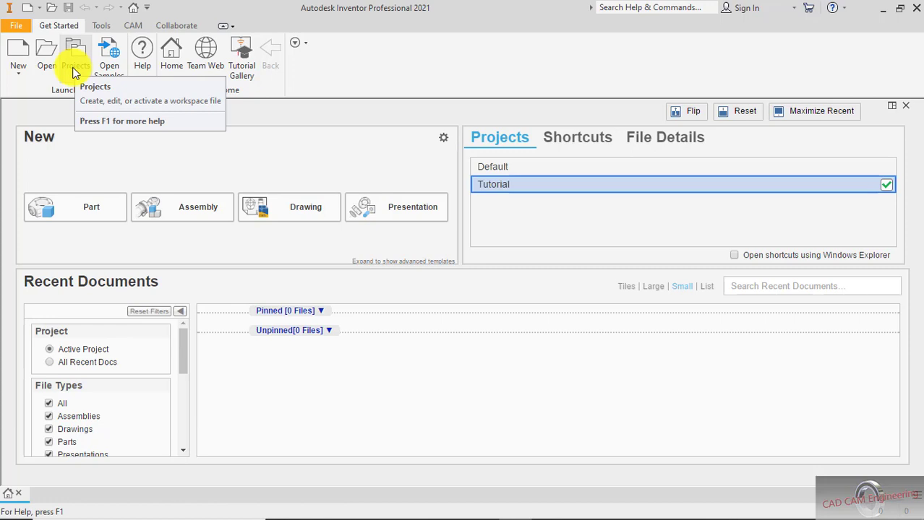
{"action": "left_click", "coordinate": [105, 28]}
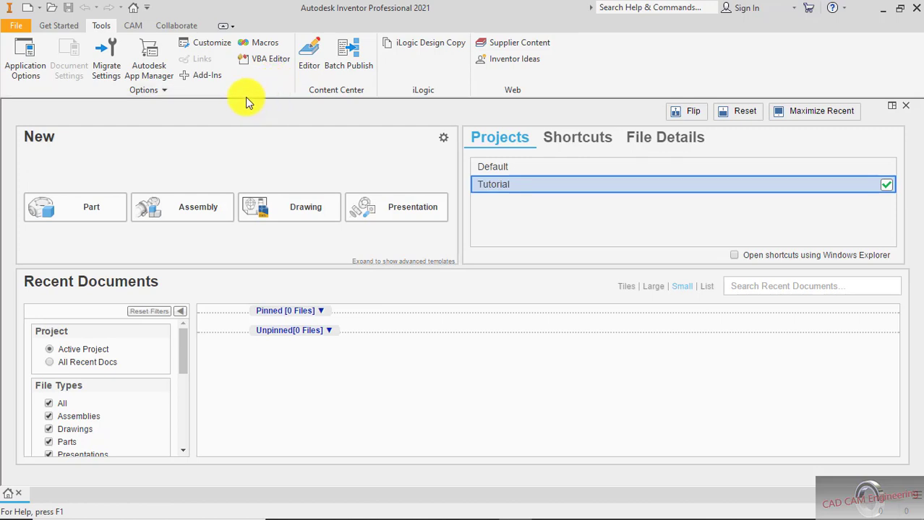
{"action": "left_click", "coordinate": [134, 27]}
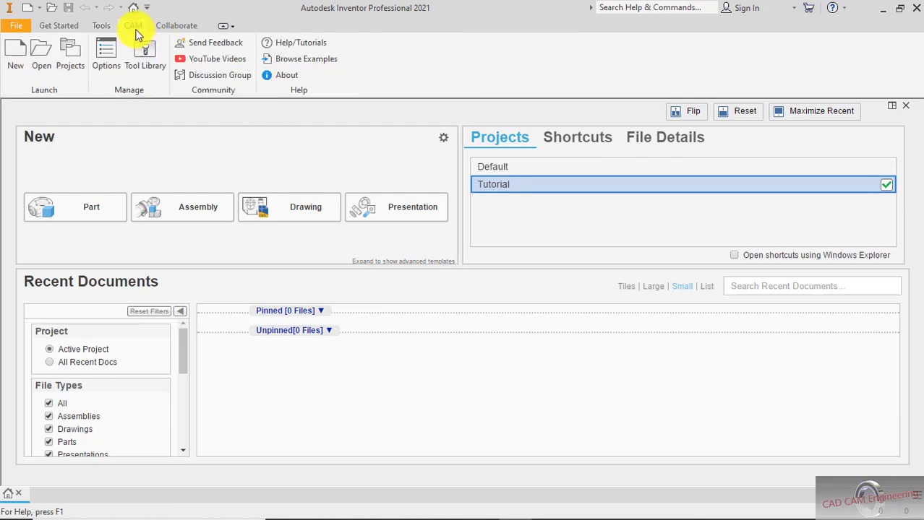
{"action": "left_click", "coordinate": [177, 29]}
{"action": "left_click", "coordinate": [54, 27]}
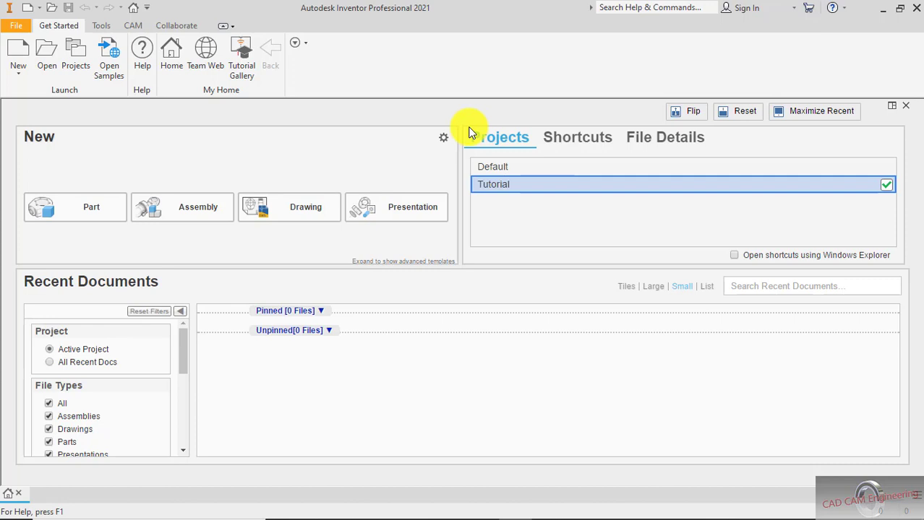
{"action": "left_click", "coordinate": [592, 138]}
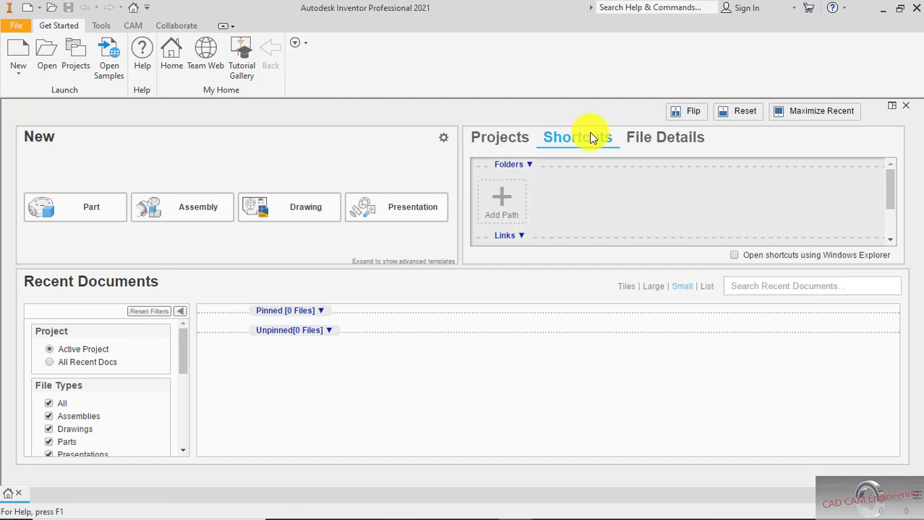
{"action": "left_click", "coordinate": [675, 137]}
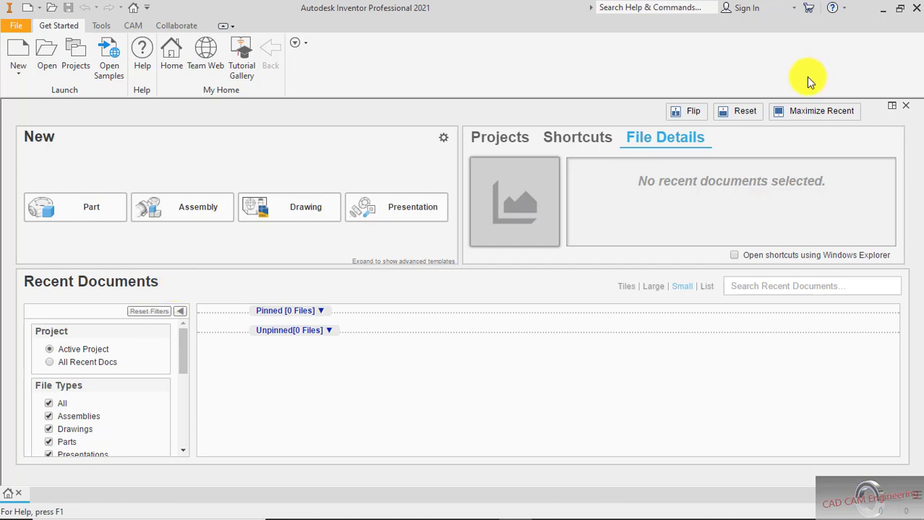
Step: Try the flipped and maximized recent-documents layouts of the Home page, and reset it to the default layout
{"action": "left_click", "coordinate": [692, 112]}
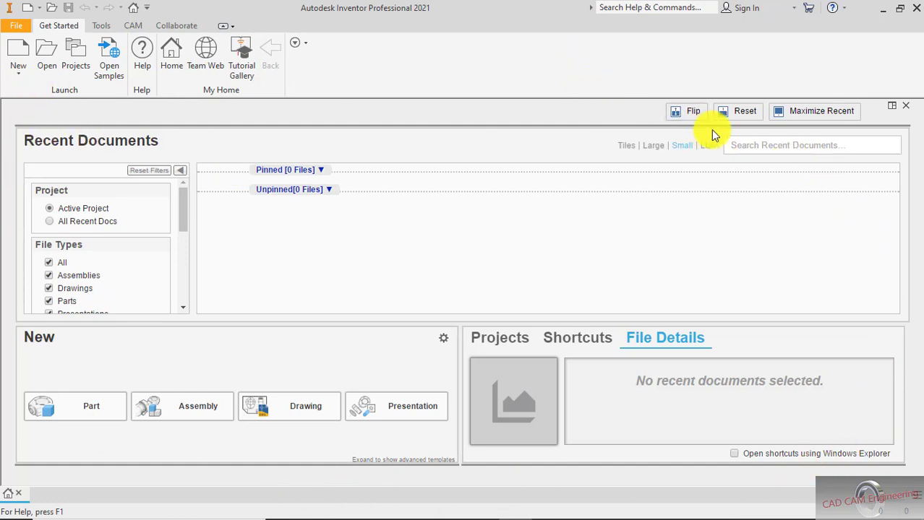
{"action": "left_click", "coordinate": [738, 113]}
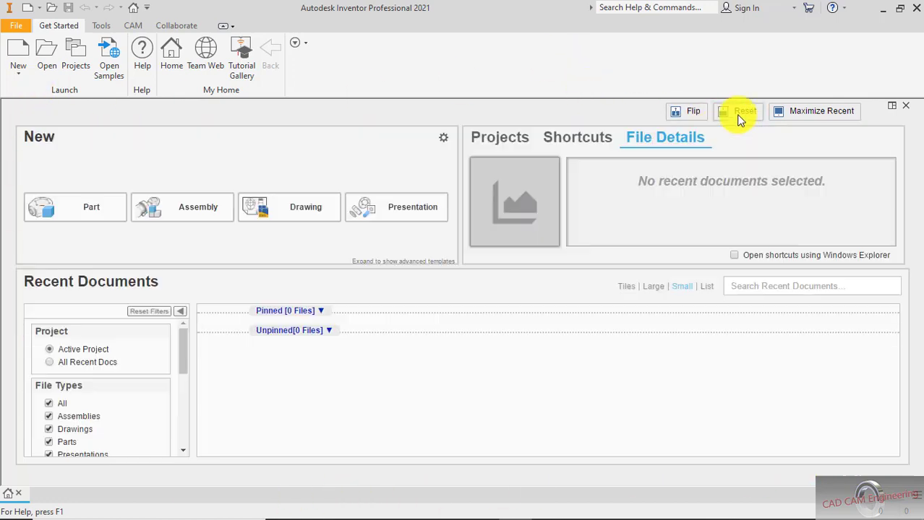
{"action": "left_click", "coordinate": [809, 114]}
{"action": "left_click", "coordinate": [695, 114]}
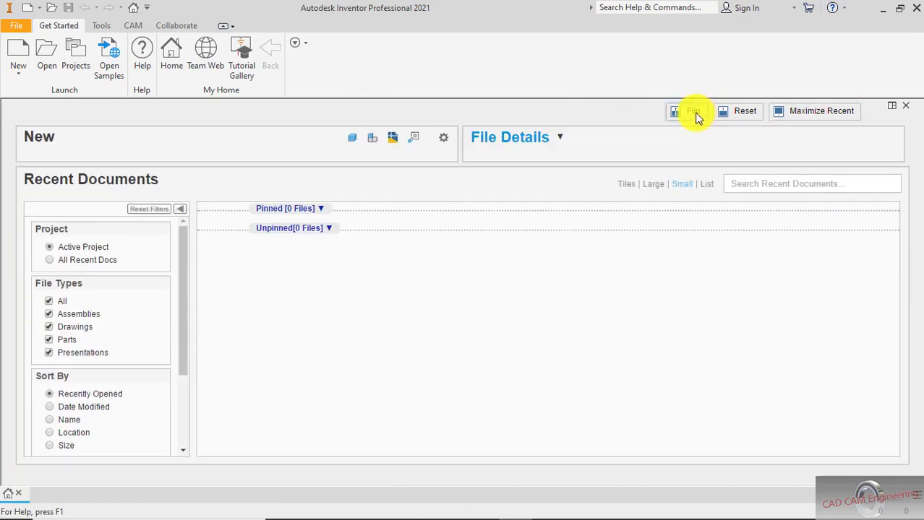
{"action": "left_click", "coordinate": [730, 113]}
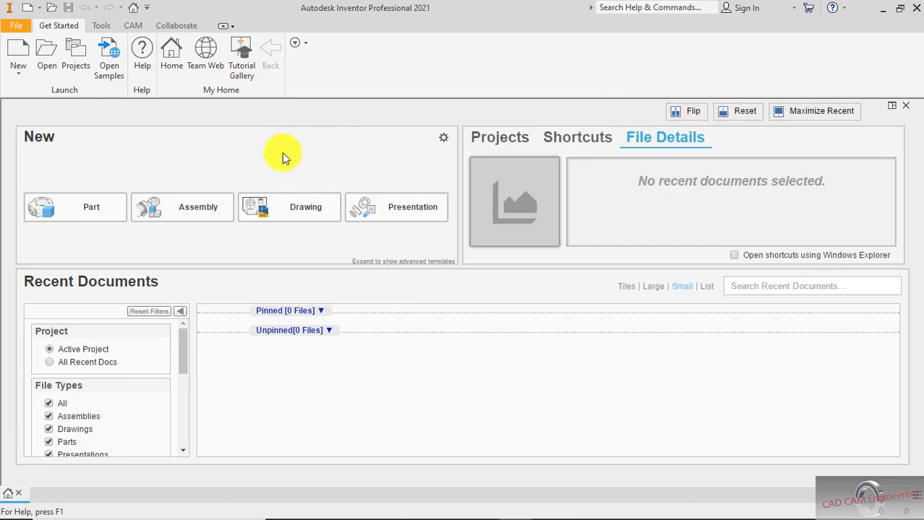
Step: Start a new project of the single-user type from the project manager and proceed to its file settings
{"action": "left_click", "coordinate": [81, 71]}
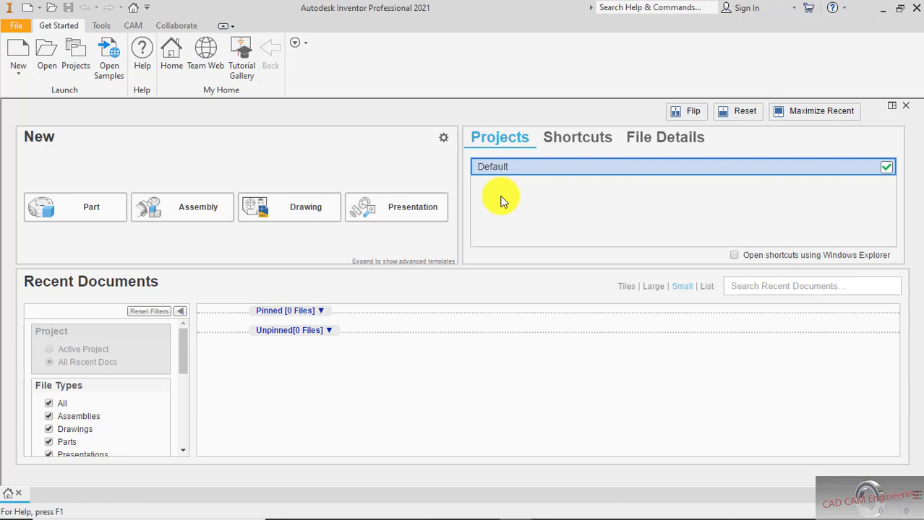
{"action": "left_click", "coordinate": [78, 70]}
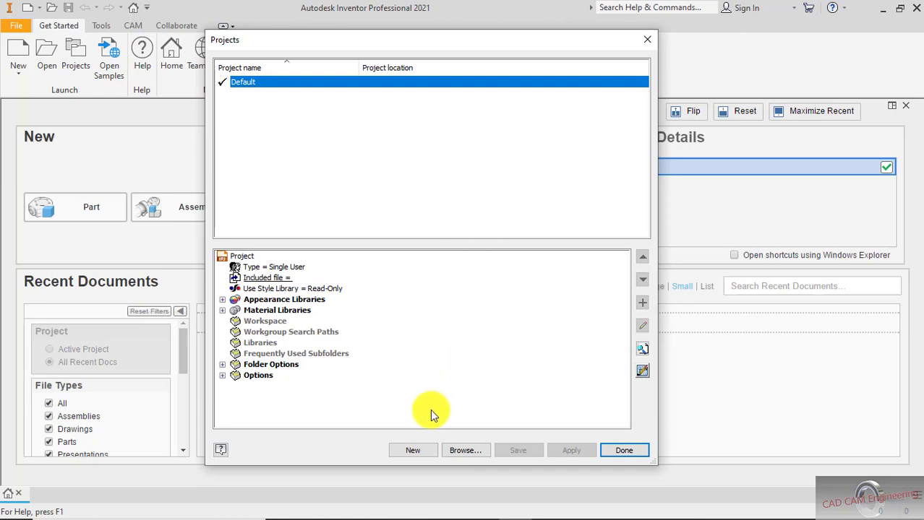
{"action": "left_click", "coordinate": [397, 451]}
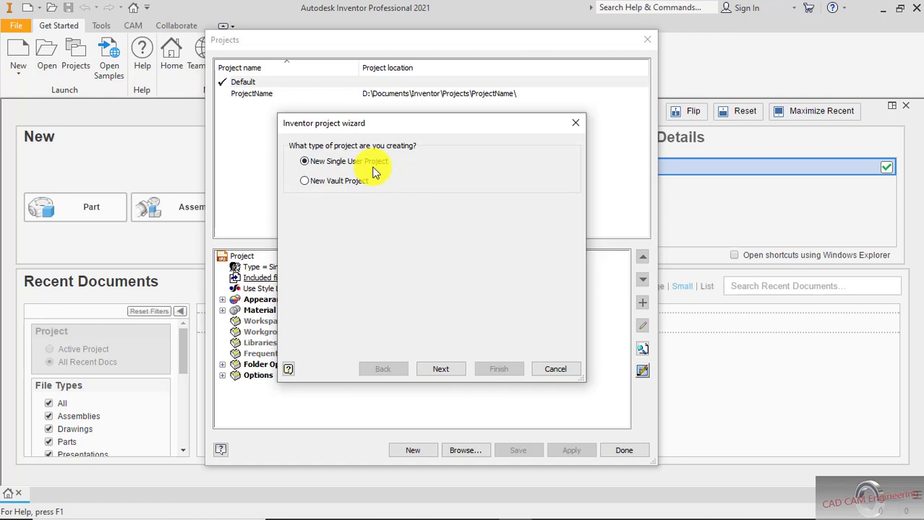
{"action": "left_click", "coordinate": [310, 181]}
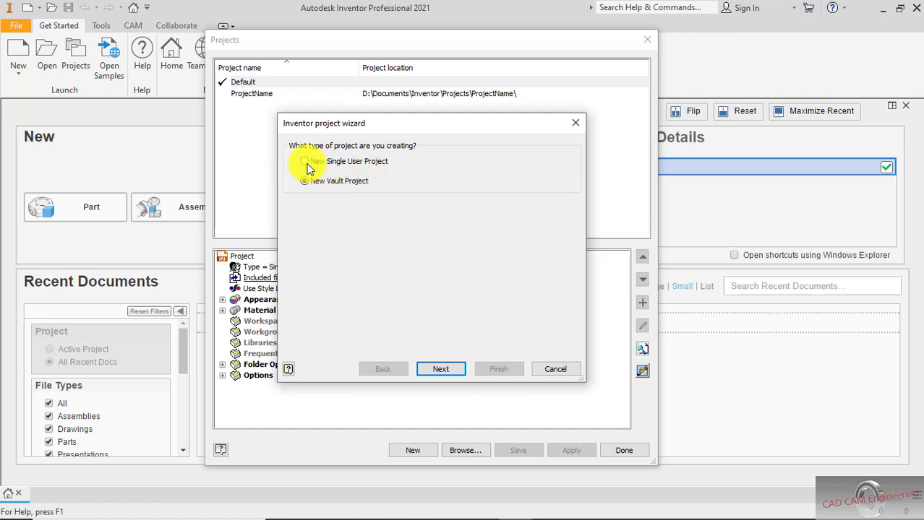
{"action": "left_click", "coordinate": [305, 162]}
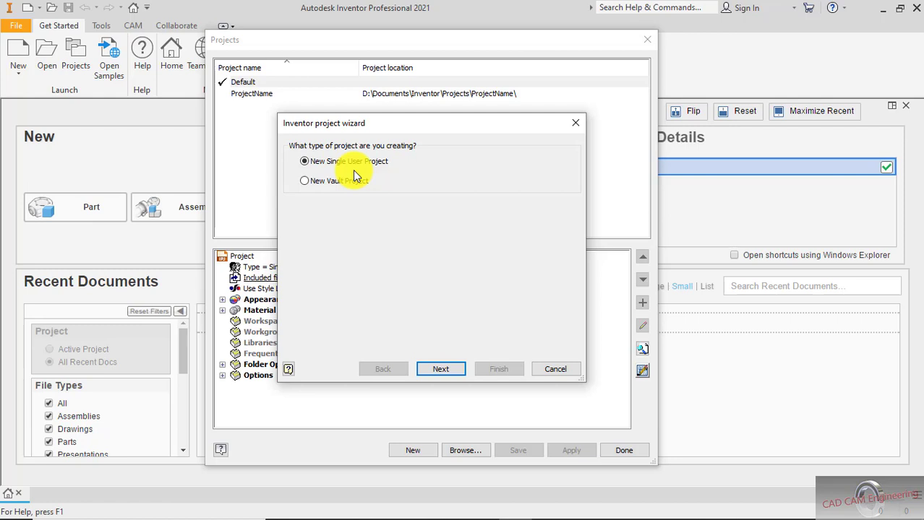
{"action": "left_click", "coordinate": [436, 368]}
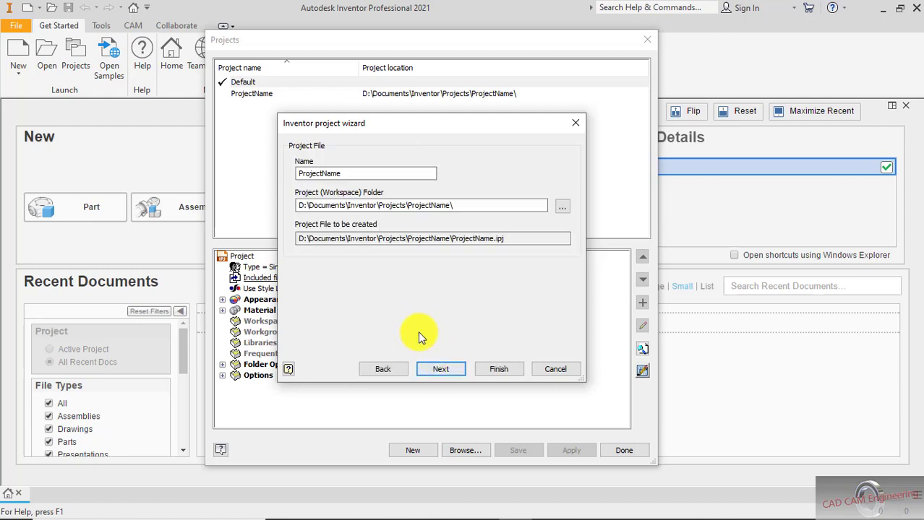
Step: Replace the default project name with Tutorial 1
{"action": "left_click_drag", "start_coordinate": [355, 173], "coordinate": [282, 174]}
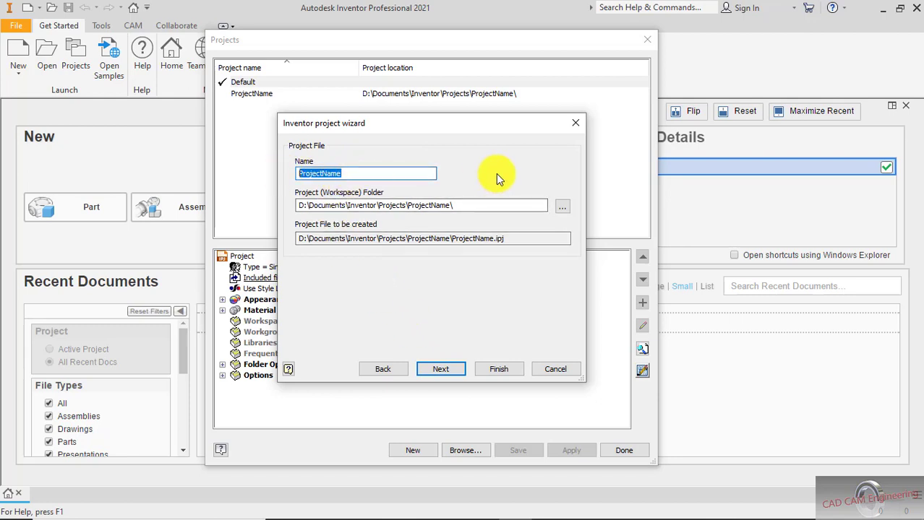
{"action": "key", "text": "BackSpace"}
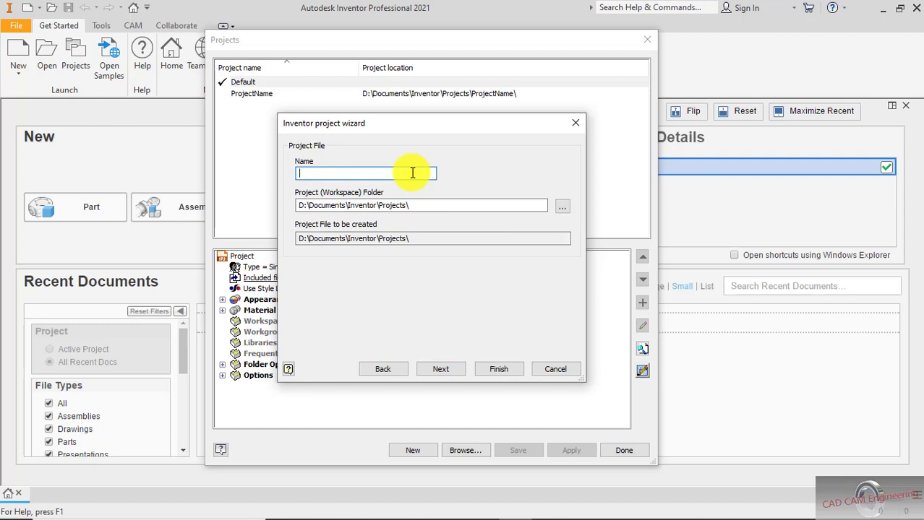
{"action": "type", "text": "Vide"}
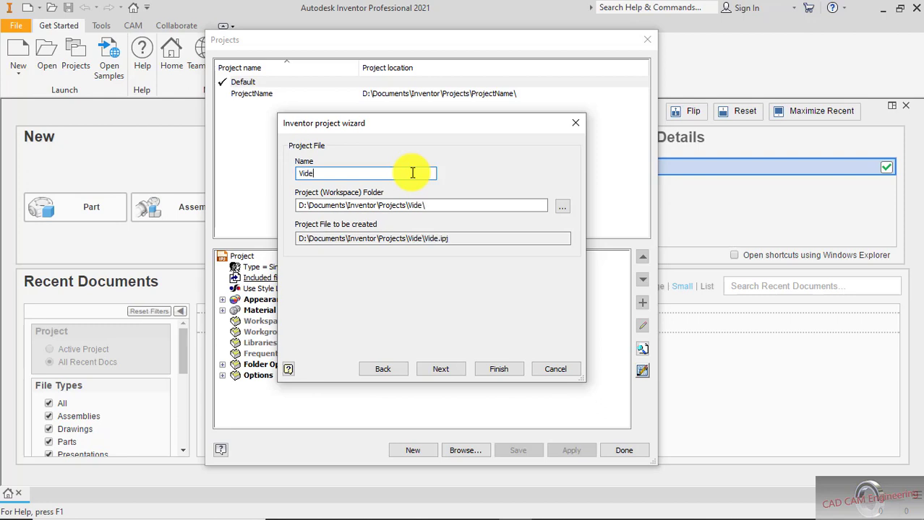
{"action": "type", "text": "o"}
{"action": "key", "text": "BackSpace"}
{"action": "key", "text": "BackSpace"}
{"action": "key", "text": "BackSpace"}
{"action": "key", "text": "BackSpace"}
{"action": "key", "text": "BackSpace"}
{"action": "type", "text": "T"}
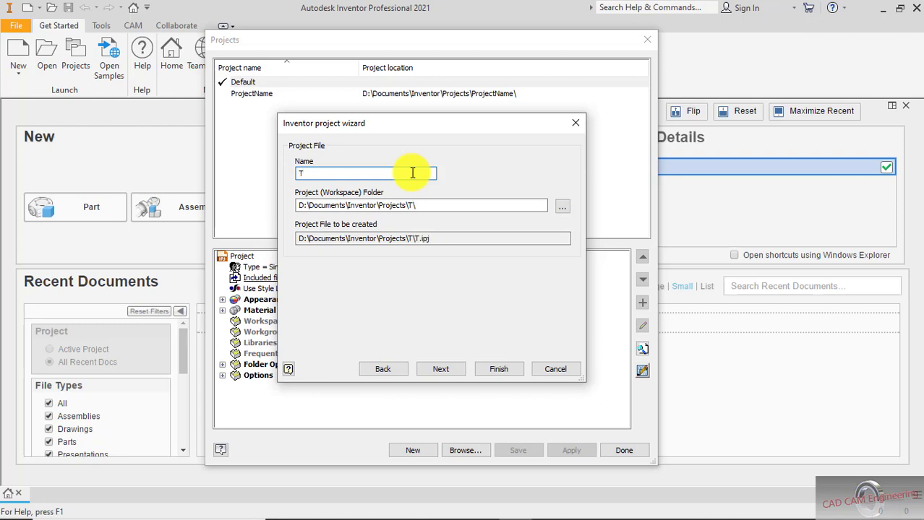
{"action": "type", "text": "utoria"}
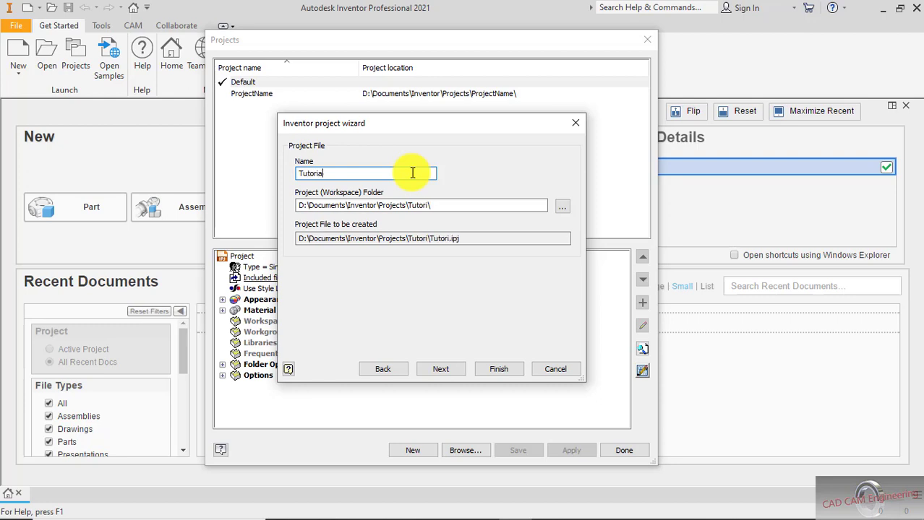
{"action": "type", "text": "l 1"}
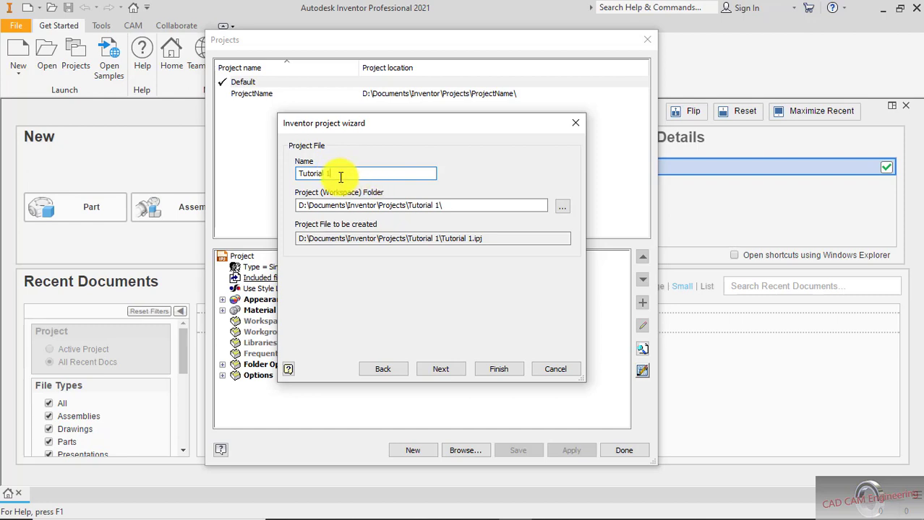
Step: Check the project's name, workspace folder and file path, and finish the wizard without adding libraries, allowing the project folder to be created
{"action": "left_click_drag", "start_coordinate": [335, 174], "coordinate": [294, 178]}
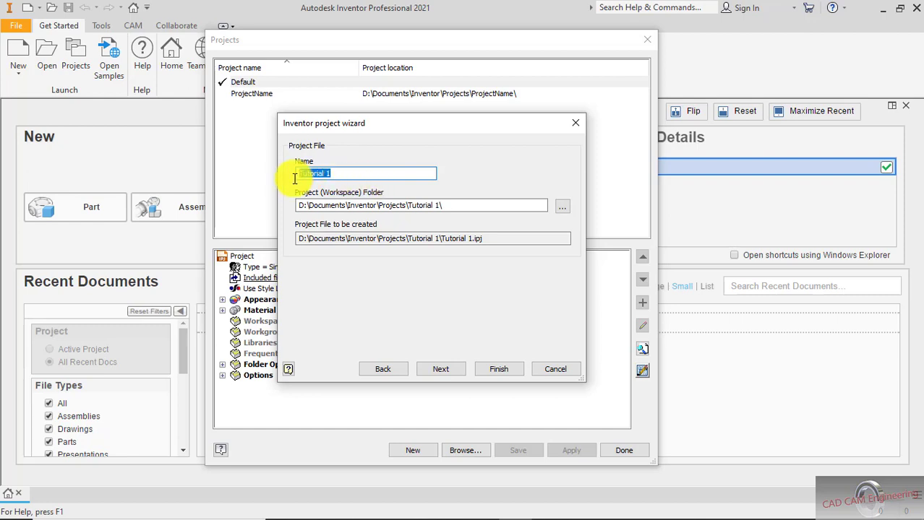
{"action": "left_click", "coordinate": [409, 199]}
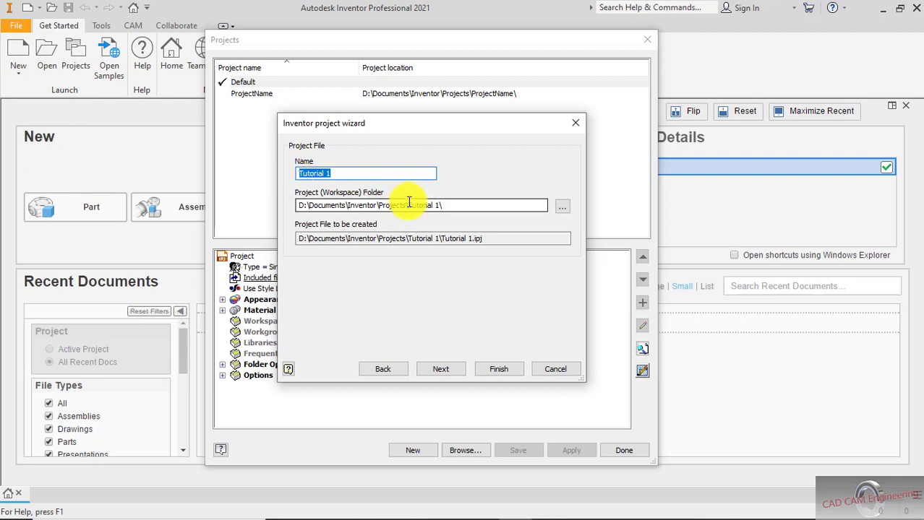
{"action": "left_click", "coordinate": [410, 202]}
{"action": "left_click_drag", "start_coordinate": [410, 205], "coordinate": [438, 205]}
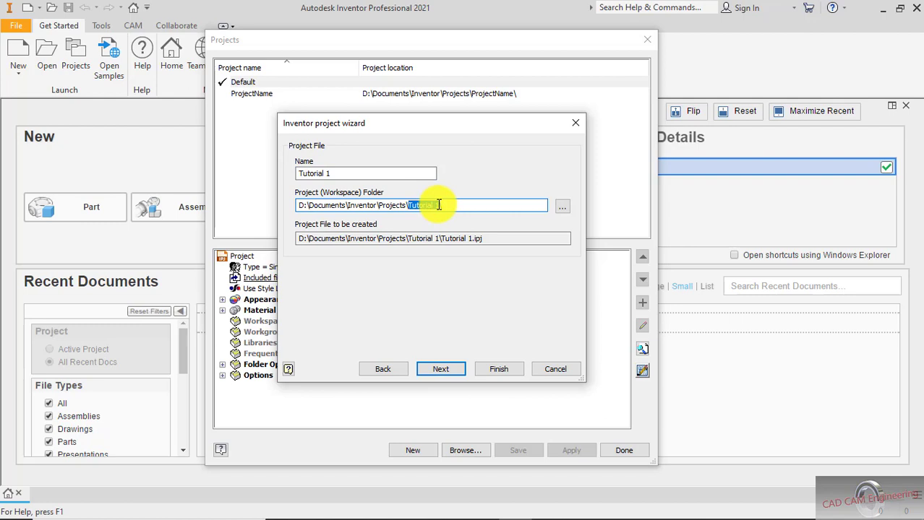
{"action": "left_click_drag", "start_coordinate": [439, 238], "coordinate": [485, 241]}
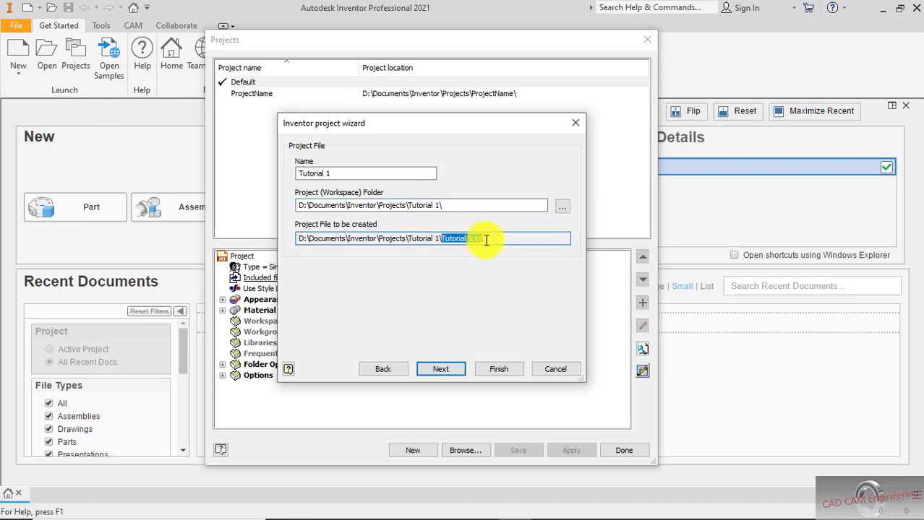
{"action": "left_click", "coordinate": [452, 372]}
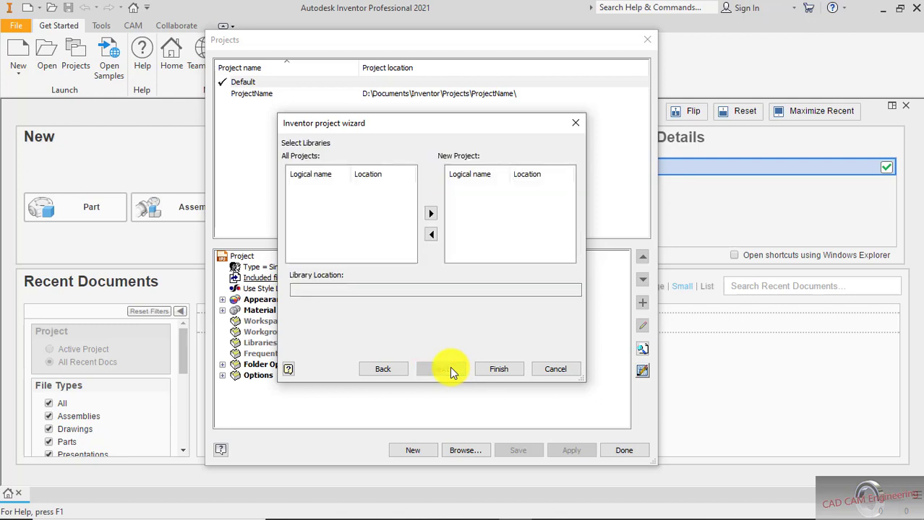
{"action": "left_click", "coordinate": [491, 369]}
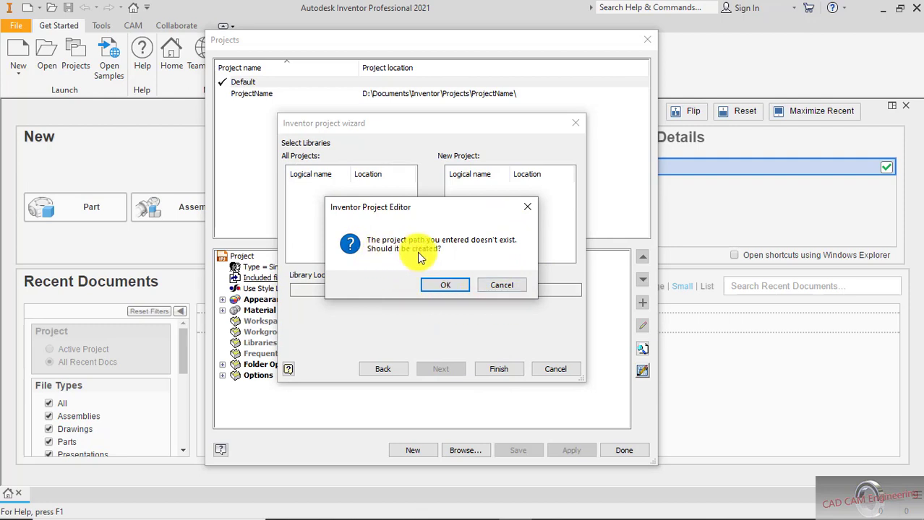
{"action": "left_click", "coordinate": [444, 286]}
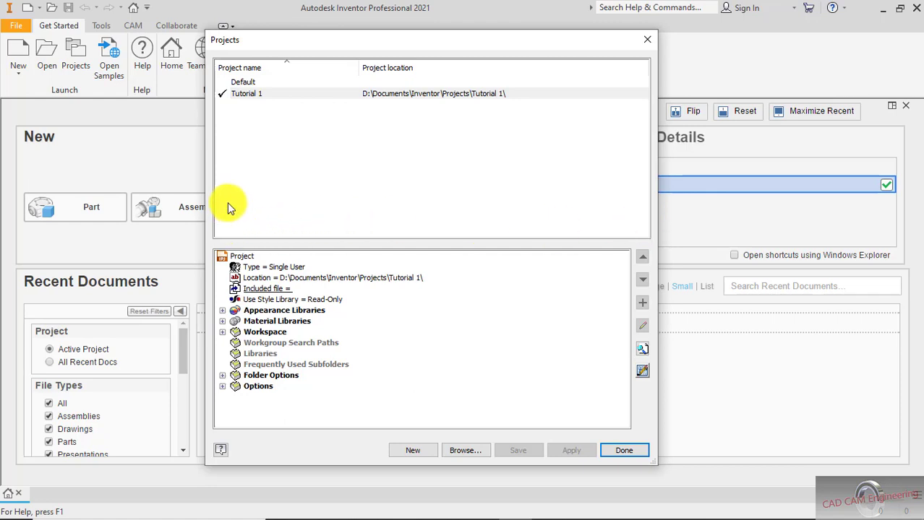
Step: Switch the active project to Default and back to Tutorial 1, and close the project manager
{"action": "double_click", "coordinate": [247, 84]}
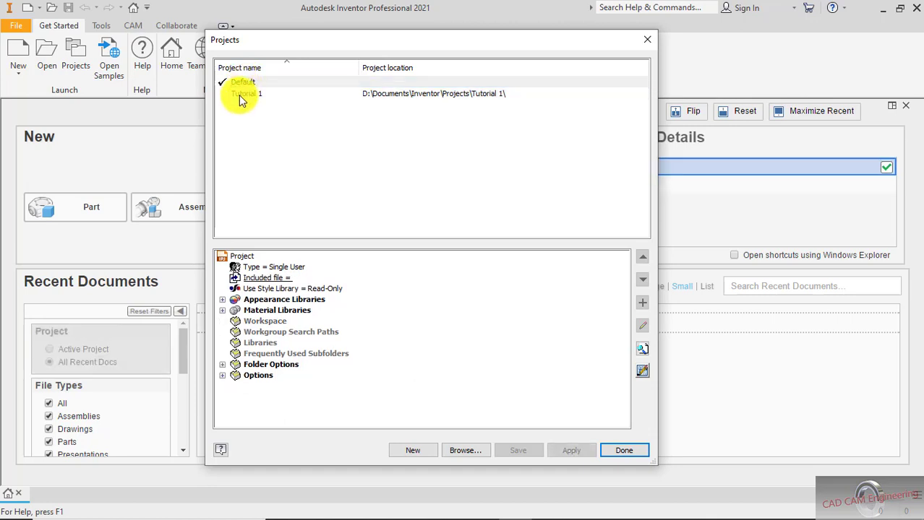
{"action": "double_click", "coordinate": [241, 97]}
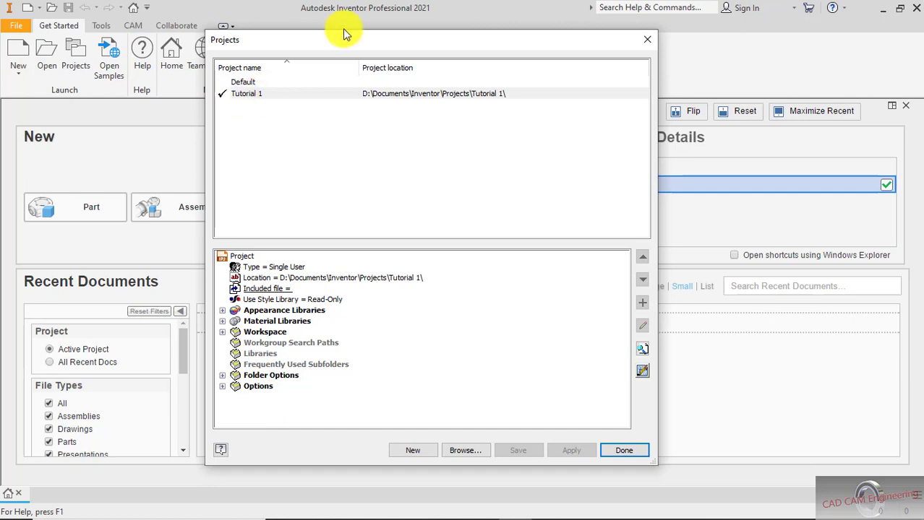
{"action": "left_click", "coordinate": [633, 449]}
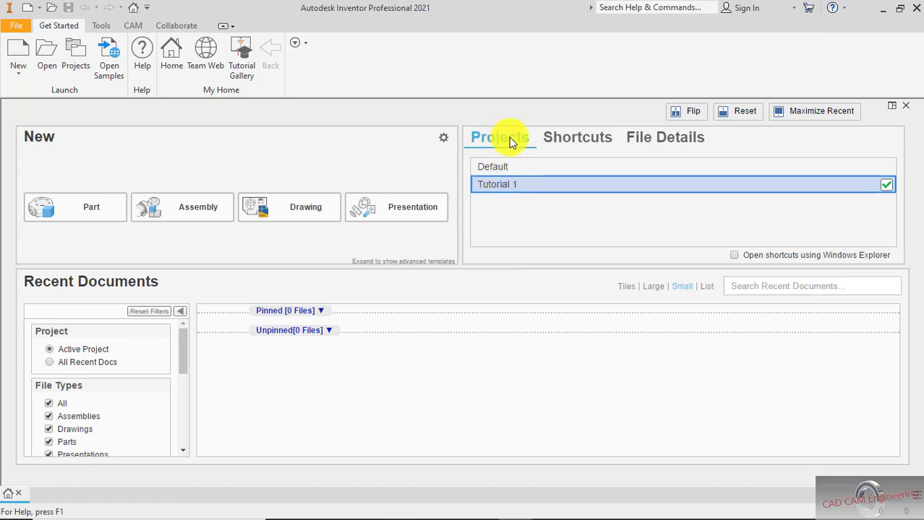
Step: Switch to the Basic Flows of Autodesk Inventor document in Word and review the workflow from sketch to part, assembly, presentation and drawing
{"action": "key", "text": "alt+Tab"}
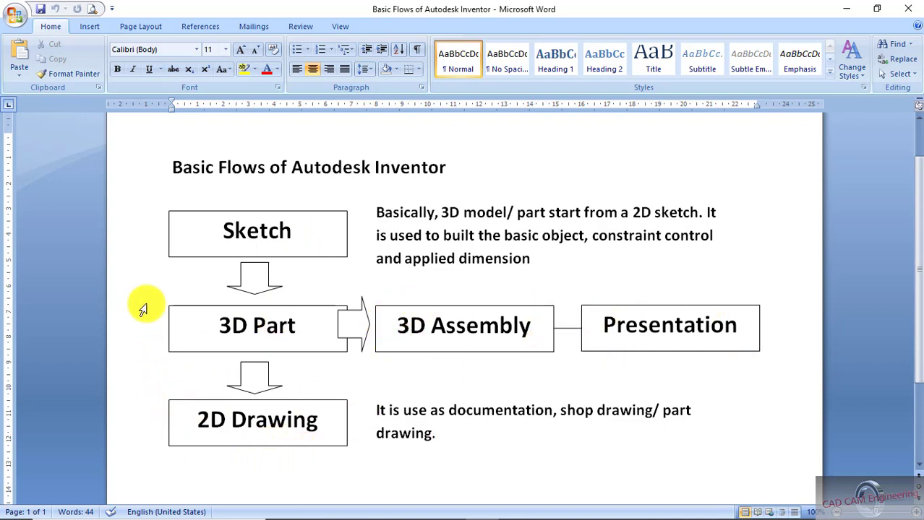
{"action": "mouse_move", "coordinate": [318, 515]}
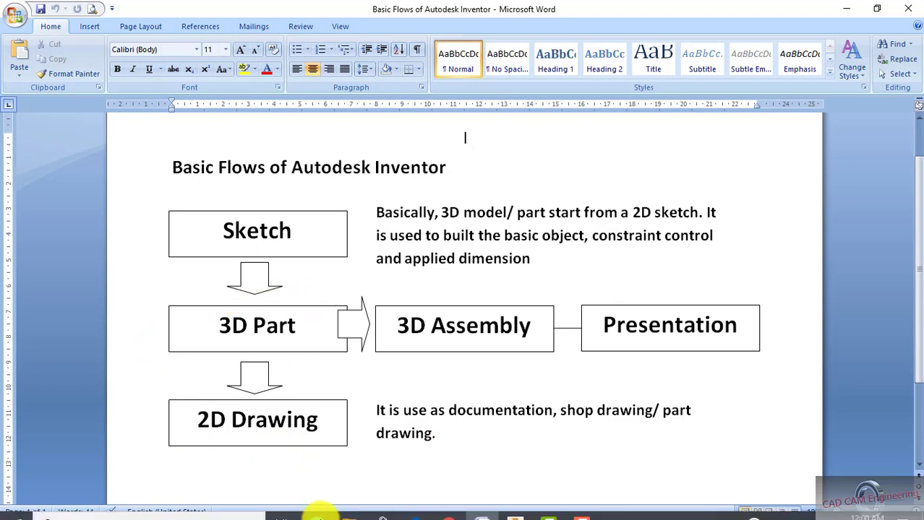
{"action": "left_click", "coordinate": [525, 506]}
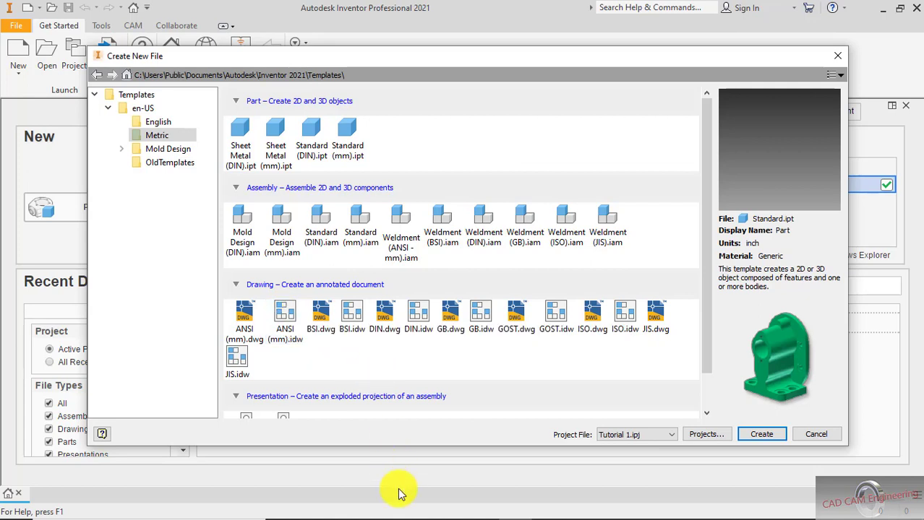
{"action": "mouse_move", "coordinate": [405, 517]}
{"action": "left_click", "coordinate": [481, 507]}
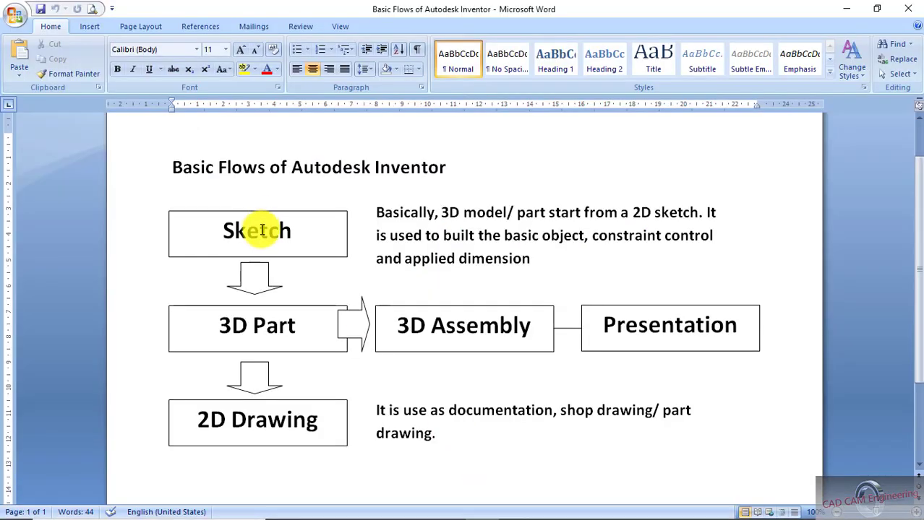
Step: Return to Inventor and create a new part from the metric Standard (mm).ipt template
{"action": "left_click", "coordinate": [846, 8]}
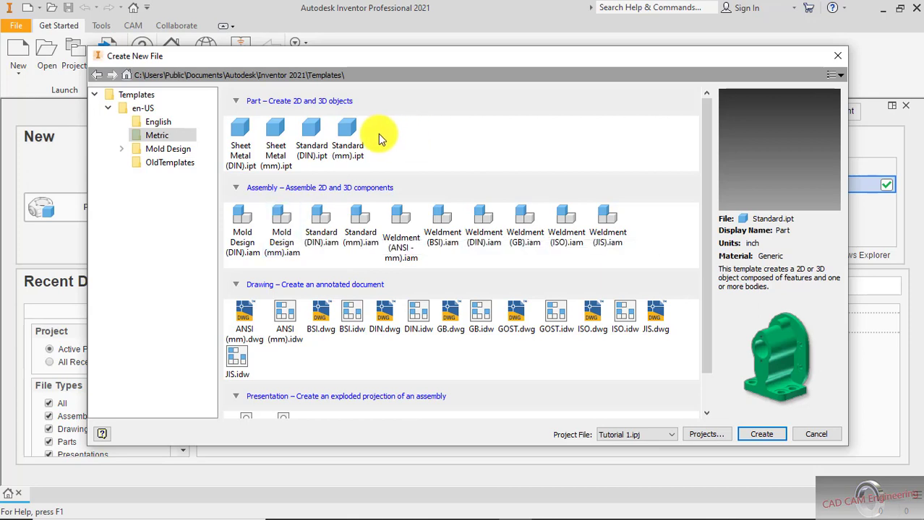
{"action": "left_click", "coordinate": [349, 137]}
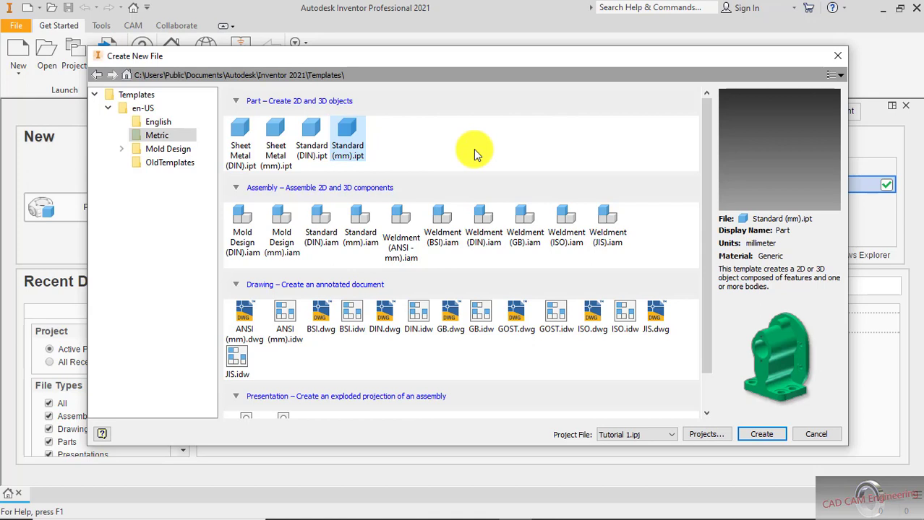
{"action": "left_click", "coordinate": [756, 434]}
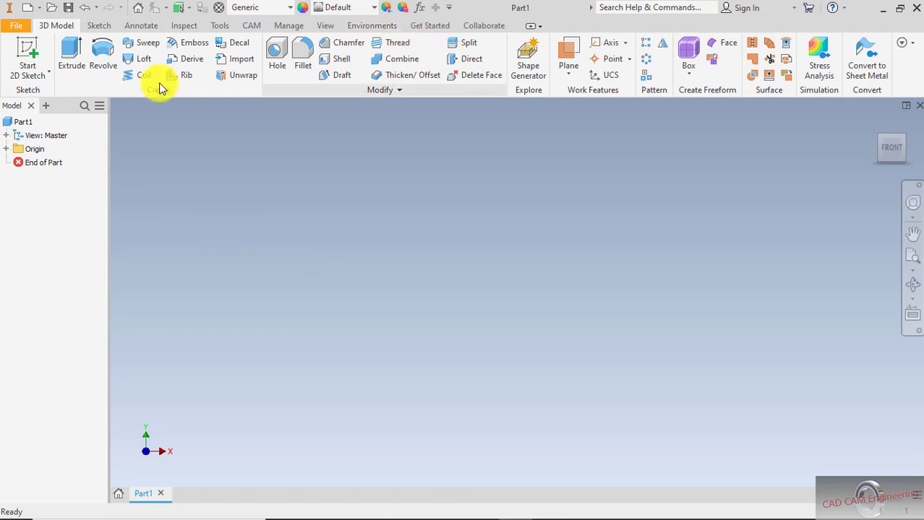
Step: Look through the sketch, annotation and inspection tools of the new part, and return to the 3D modeling tools
{"action": "left_click", "coordinate": [98, 26]}
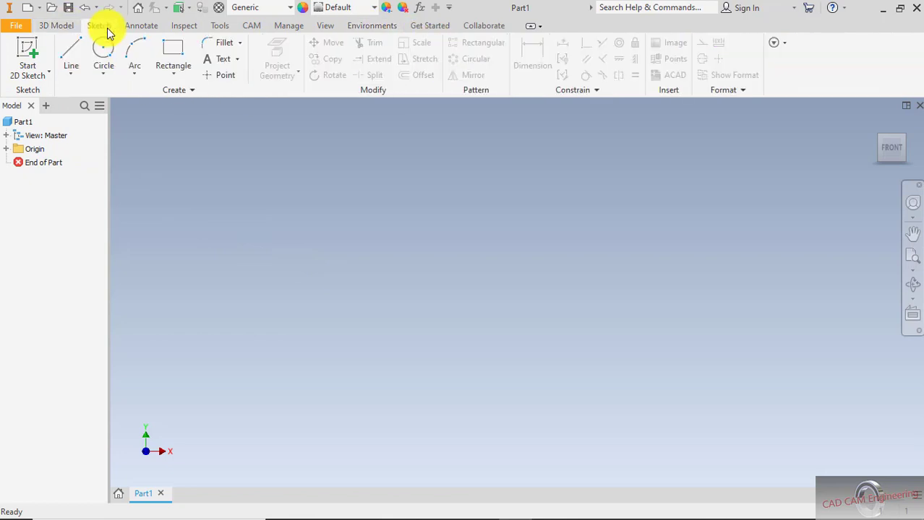
{"action": "left_click", "coordinate": [140, 26]}
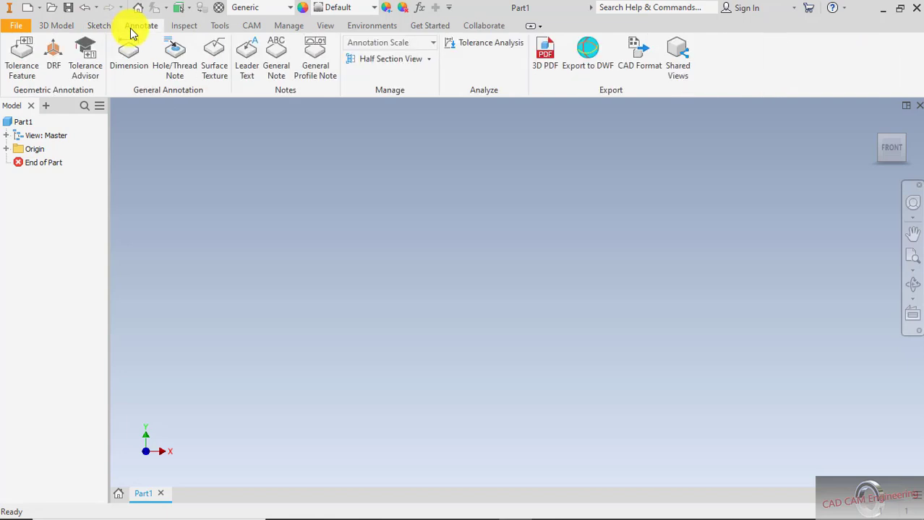
{"action": "left_click", "coordinate": [181, 26]}
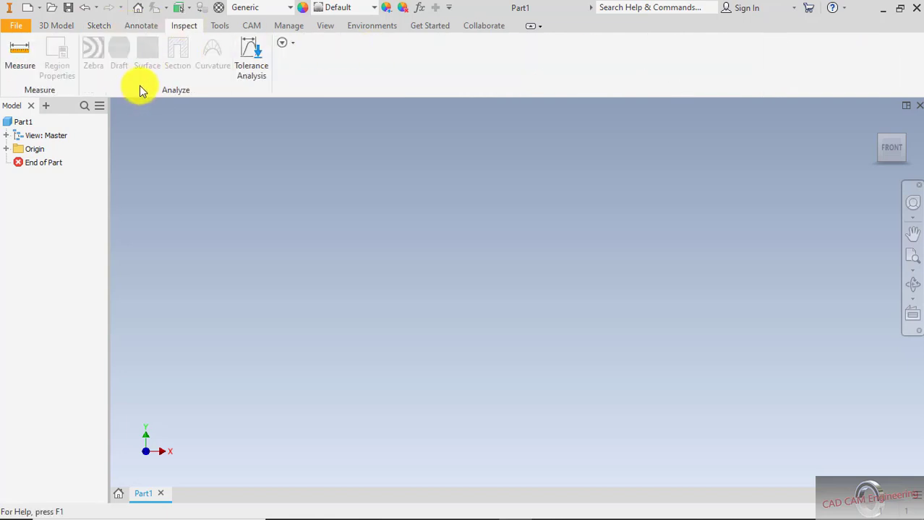
{"action": "left_click", "coordinate": [58, 25]}
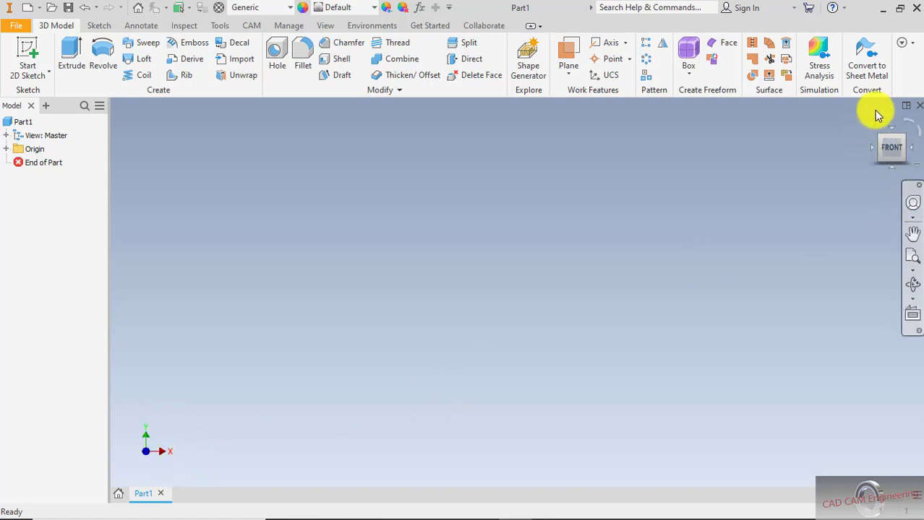
Step: Try the ViewCube by turning the empty part to its front, back and corner views, and restore the isometric view
{"action": "mouse_move", "coordinate": [920, 159]}
{"action": "mouse_move", "coordinate": [883, 150]}
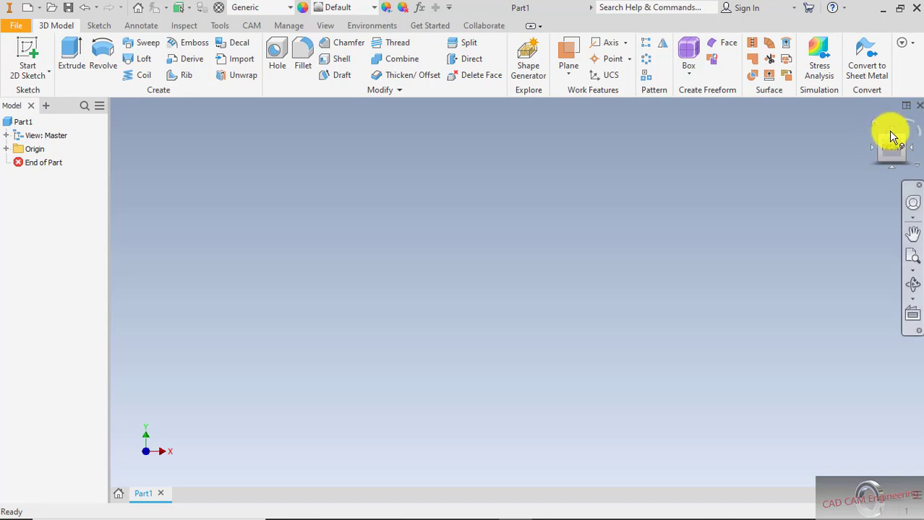
{"action": "left_click", "coordinate": [895, 133]}
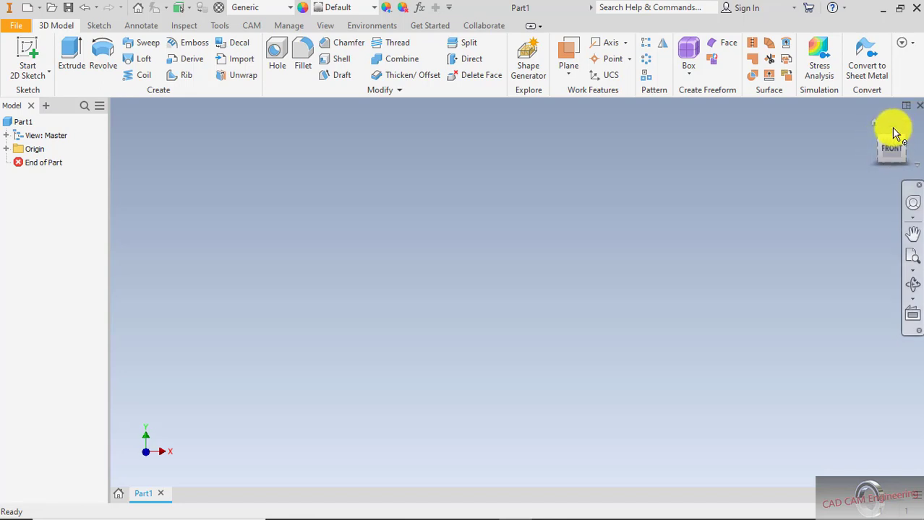
{"action": "left_click", "coordinate": [894, 134]}
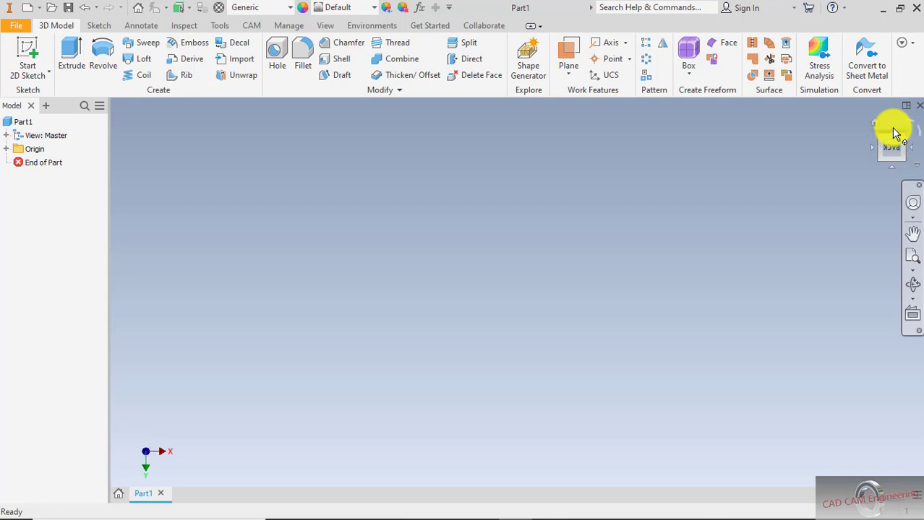
{"action": "left_click", "coordinate": [895, 133]}
{"action": "left_click", "coordinate": [895, 134]}
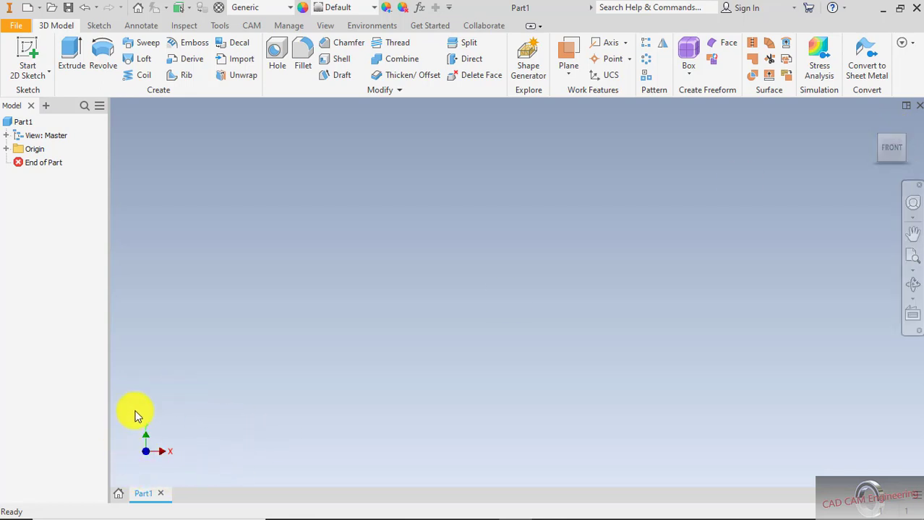
{"action": "left_click", "coordinate": [876, 154]}
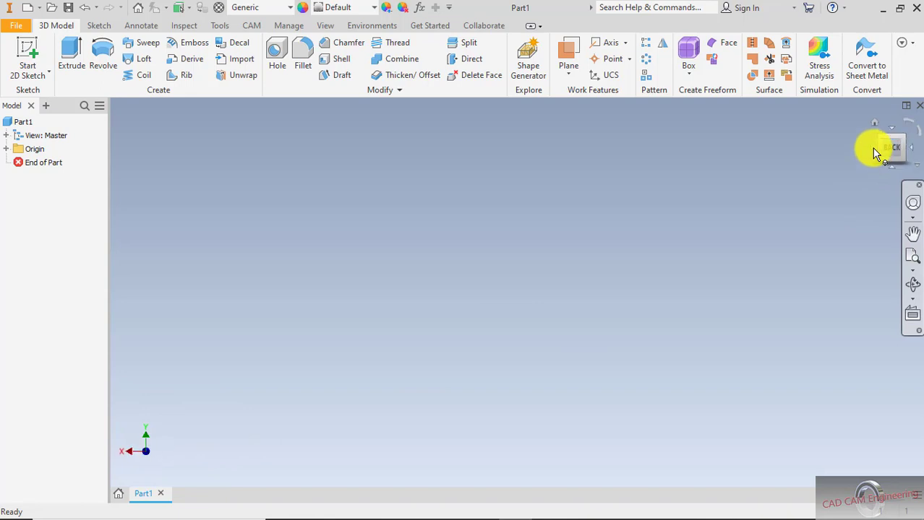
{"action": "left_click", "coordinate": [914, 120]}
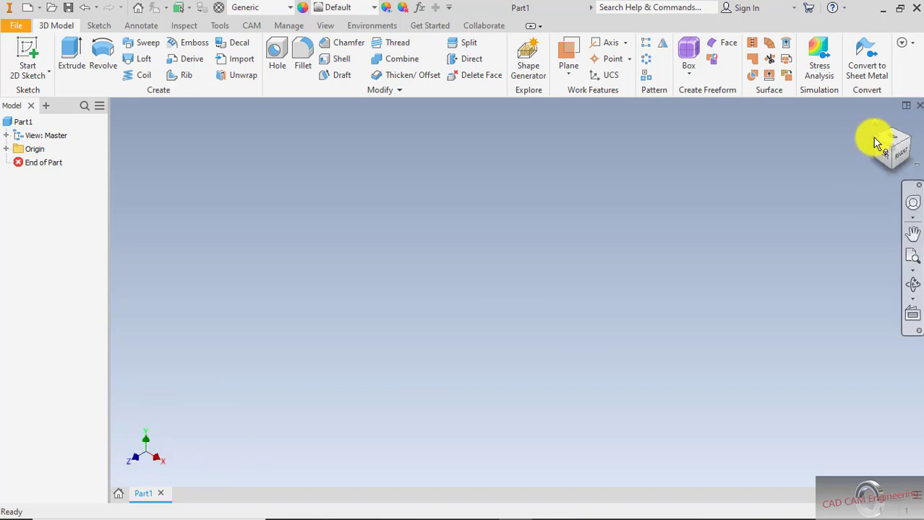
{"action": "left_click", "coordinate": [873, 137]}
{"action": "left_click", "coordinate": [892, 173]}
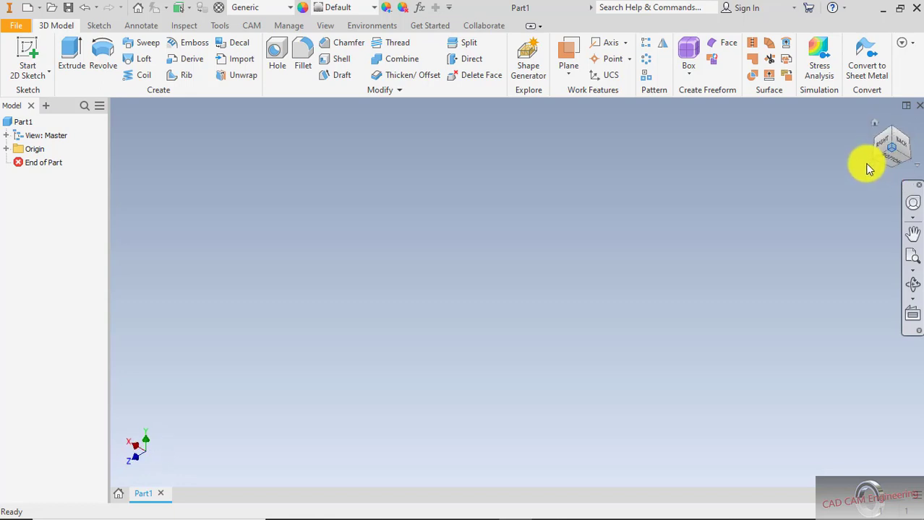
{"action": "left_click", "coordinate": [871, 159]}
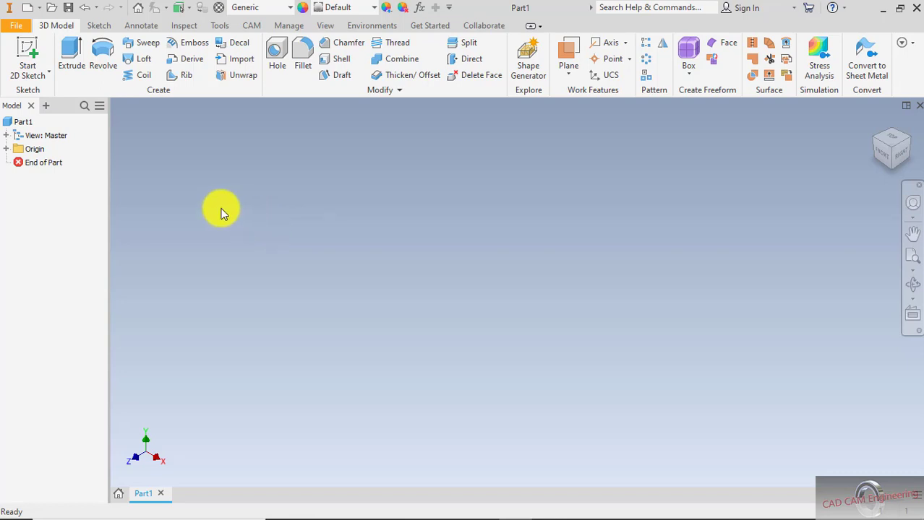
Step: Start a 2D sketch on the XY plane of the part
{"action": "left_click", "coordinate": [29, 49]}
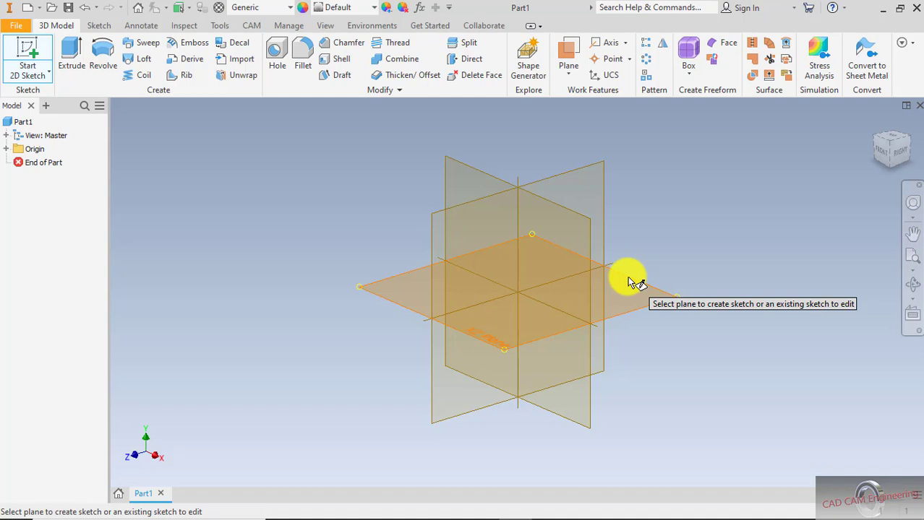
{"action": "left_click", "coordinate": [490, 182]}
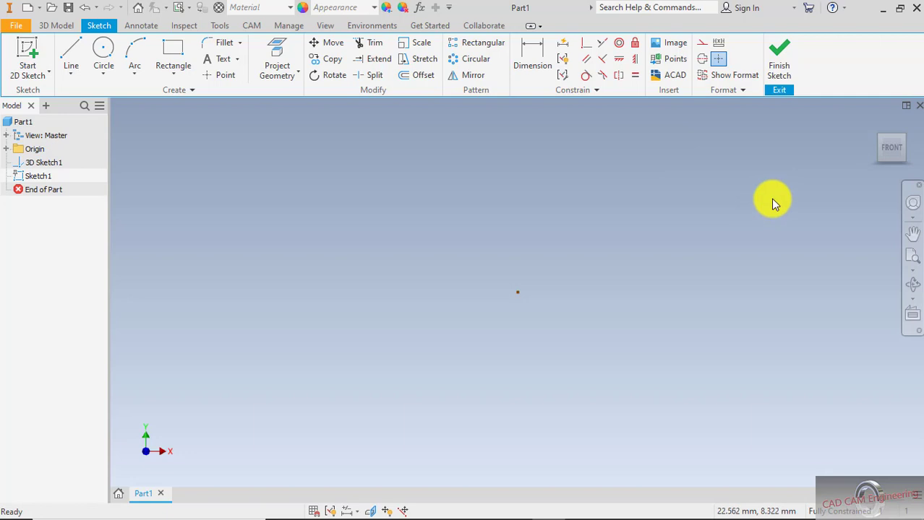
{"action": "left_click", "coordinate": [779, 68]}
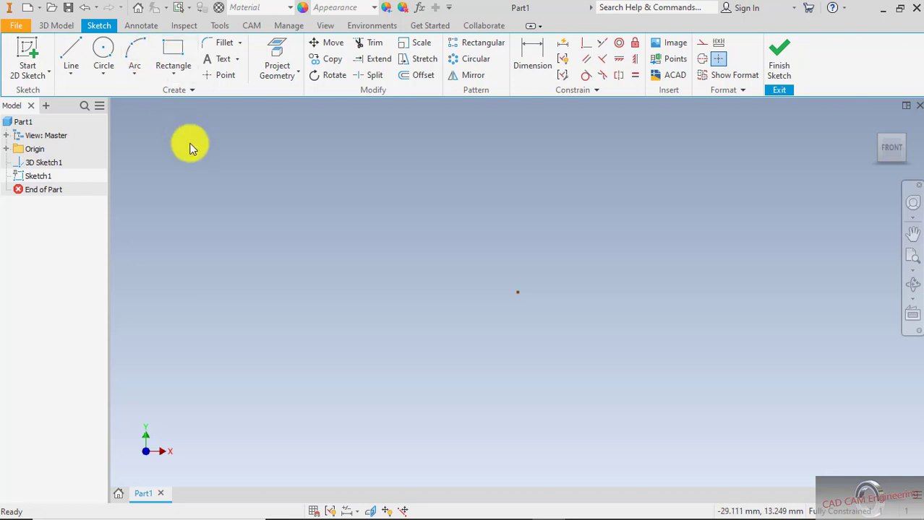
Step: Examine the available variants of the Line and Circle sketch tools
{"action": "left_click", "coordinate": [75, 76]}
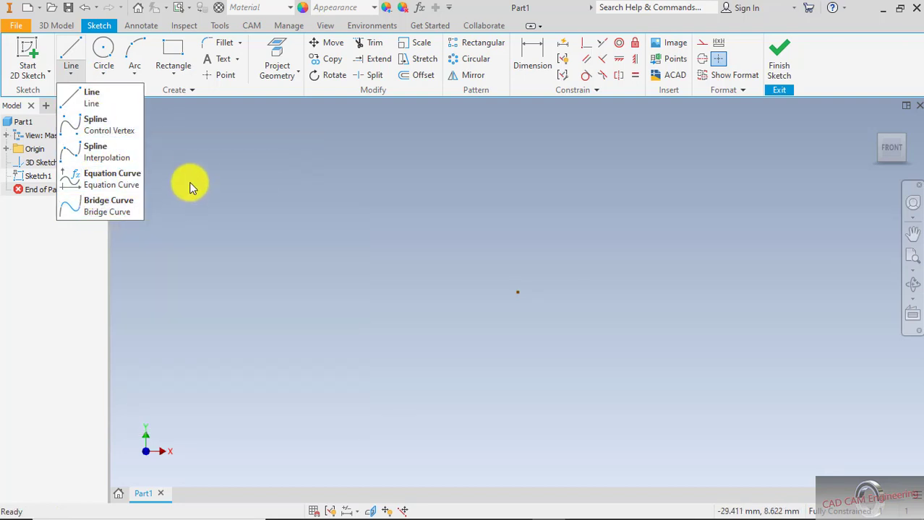
{"action": "left_click", "coordinate": [191, 169]}
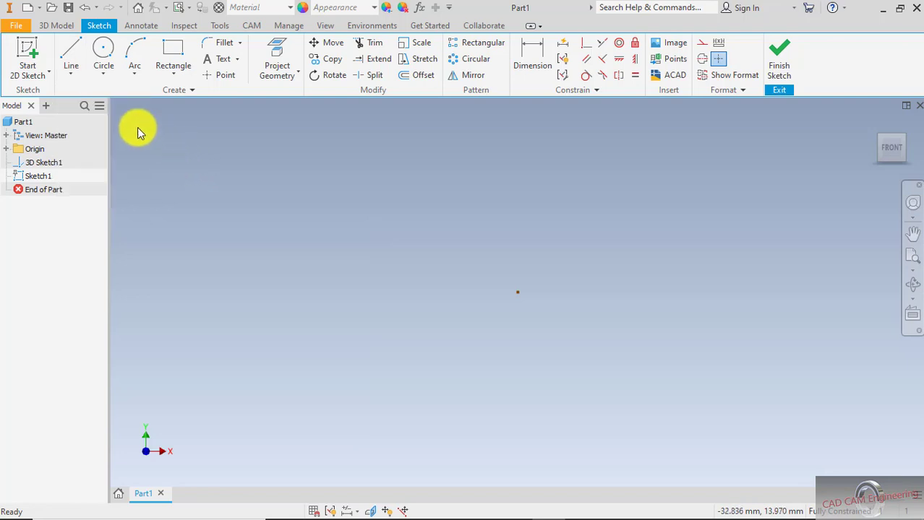
{"action": "left_click", "coordinate": [108, 75]}
Step: Project the origin's YZ and XZ planes into the sketch as reference lines and end the Project Geometry command
{"action": "left_click", "coordinate": [8, 152]}
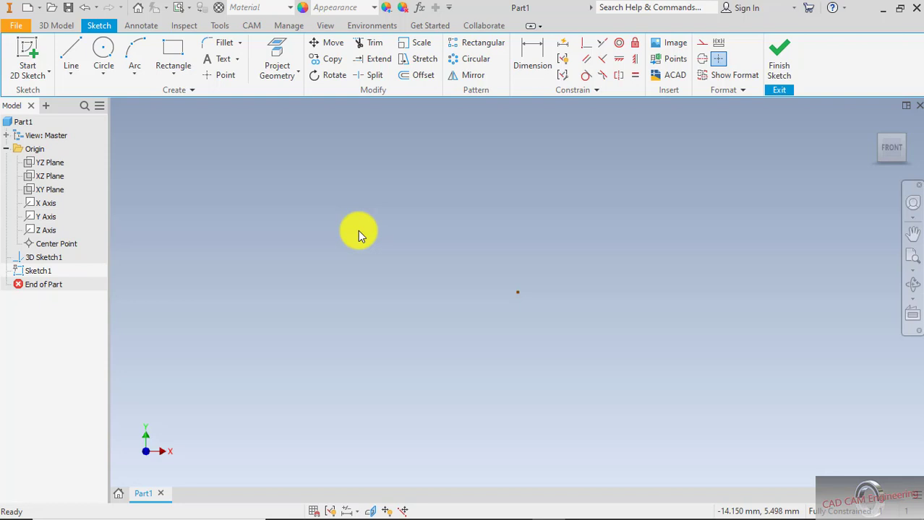
{"action": "left_click", "coordinate": [278, 54]}
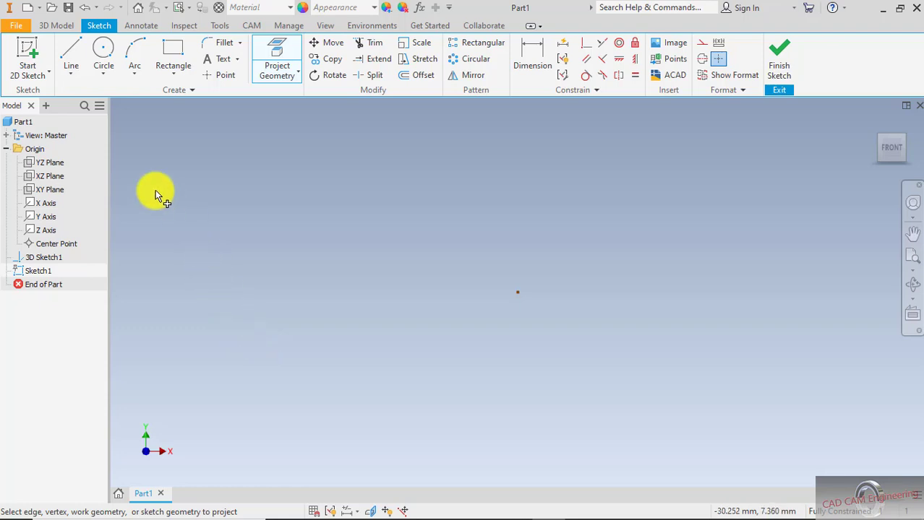
{"action": "left_click", "coordinate": [72, 161]}
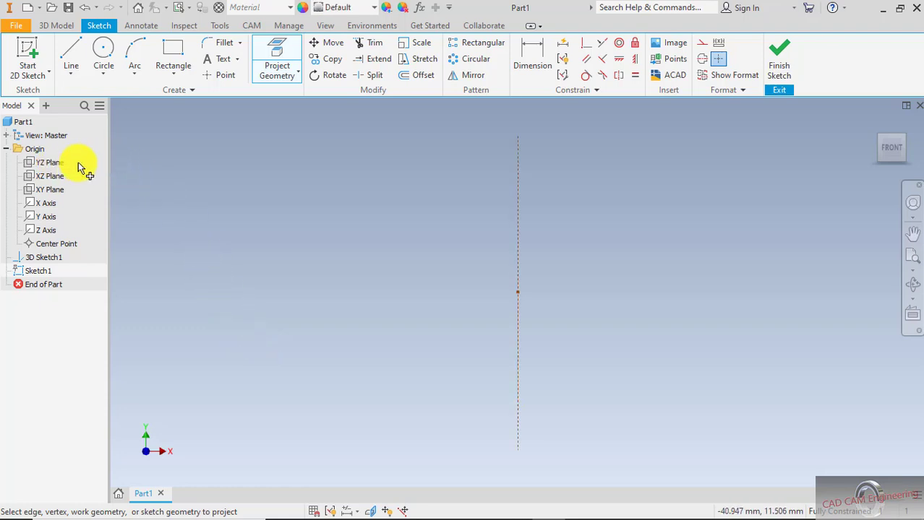
{"action": "left_click", "coordinate": [50, 177]}
{"action": "right_click", "coordinate": [369, 169]}
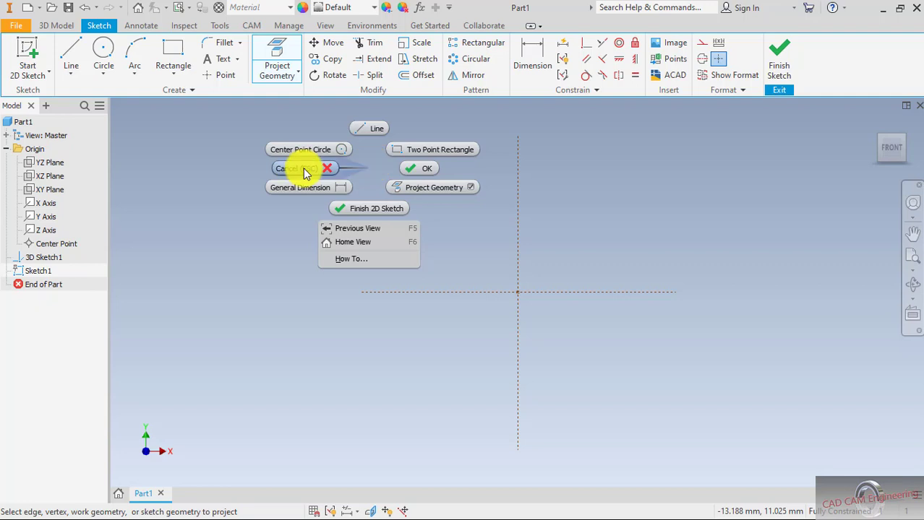
{"action": "left_click", "coordinate": [425, 177]}
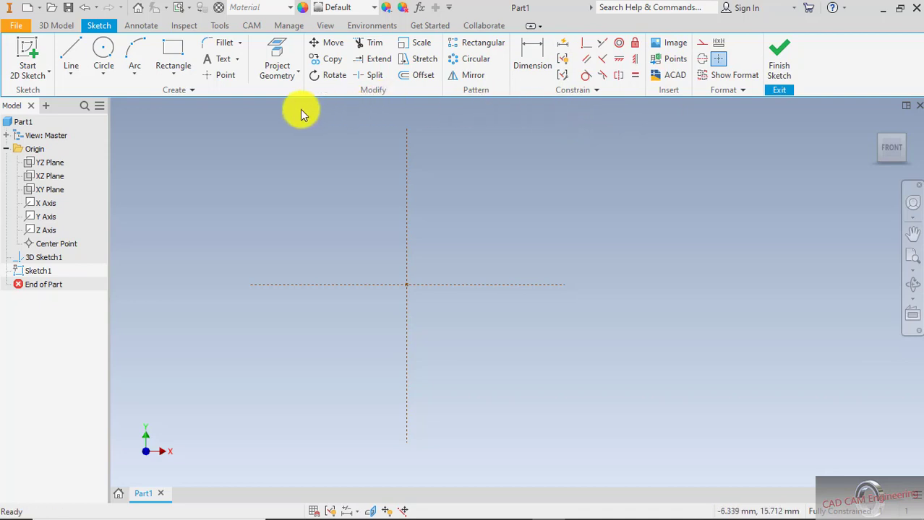
Step: Draw a two-point rectangle with its first corner on the origin and its opposite corner above right, and end the Rectangle command
{"action": "left_click", "coordinate": [180, 48]}
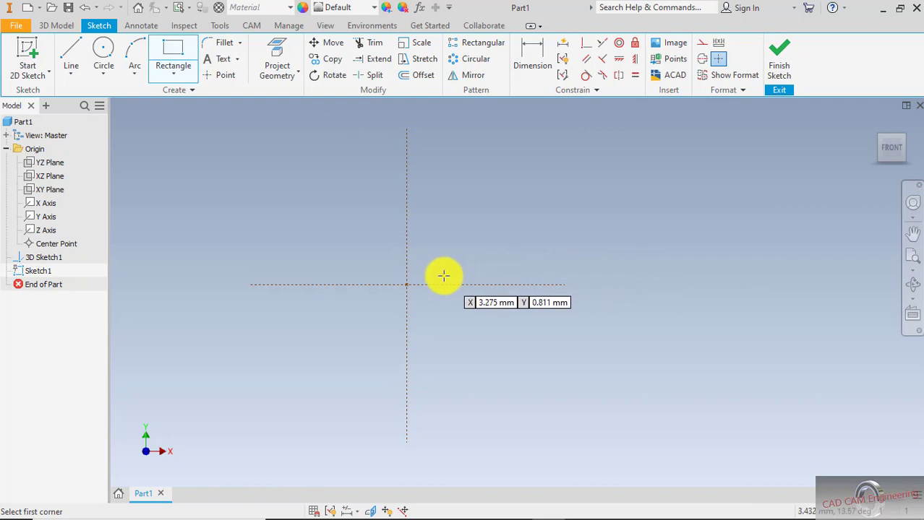
{"action": "left_click", "coordinate": [407, 286]}
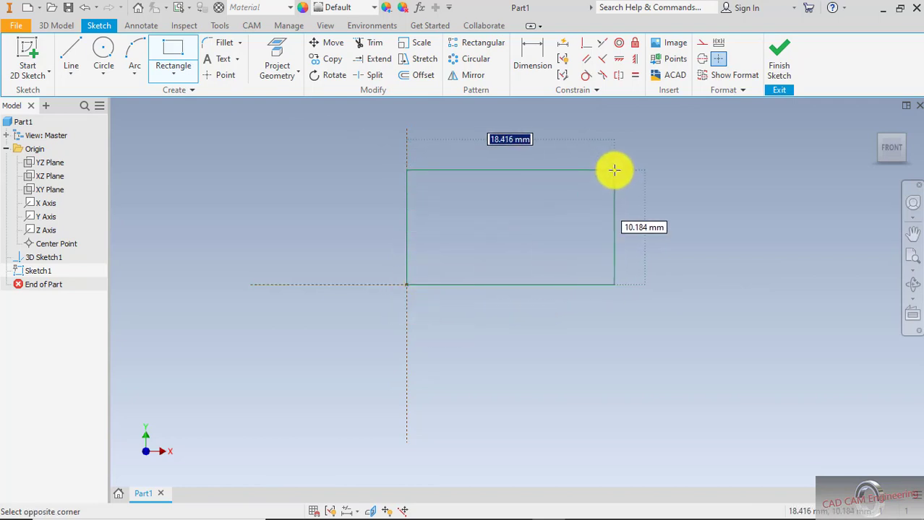
{"action": "scroll", "coordinate": [469, 222], "scroll_direction": "up", "scroll_amount": 5}
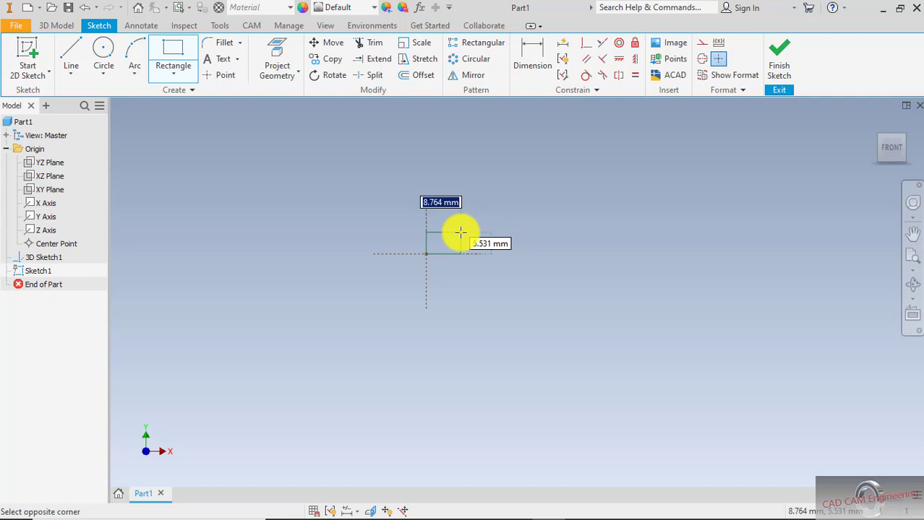
{"action": "scroll", "coordinate": [460, 232], "scroll_direction": "up", "scroll_amount": 8}
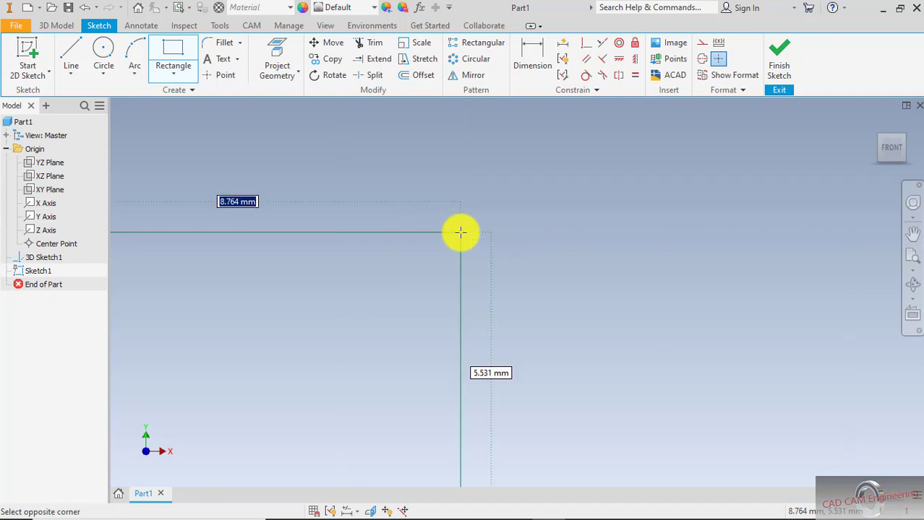
{"action": "scroll", "coordinate": [460, 232], "scroll_direction": "down", "scroll_amount": 5}
{"action": "scroll", "coordinate": [460, 232], "scroll_direction": "up", "scroll_amount": 6}
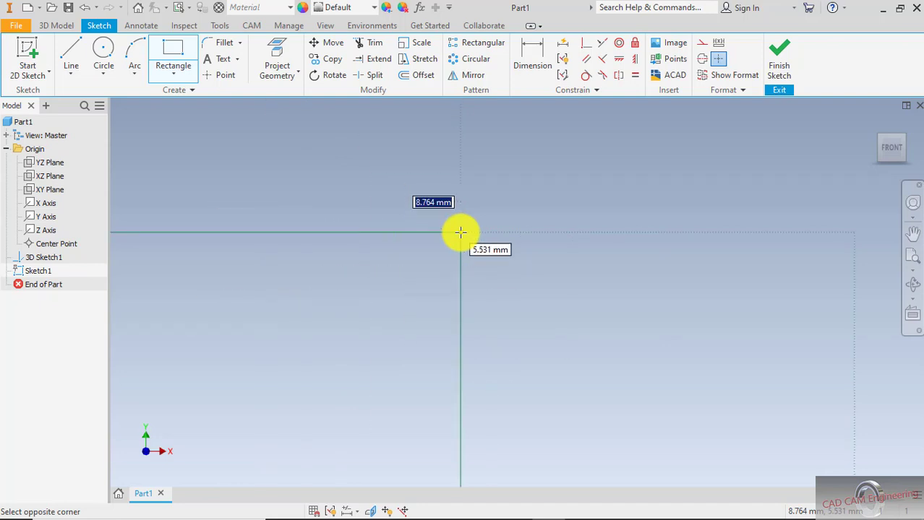
{"action": "scroll", "coordinate": [460, 232], "scroll_direction": "down", "scroll_amount": 5}
{"action": "scroll", "coordinate": [460, 232], "scroll_direction": "up", "scroll_amount": 6}
{"action": "scroll", "coordinate": [461, 232], "scroll_direction": "down", "scroll_amount": 3}
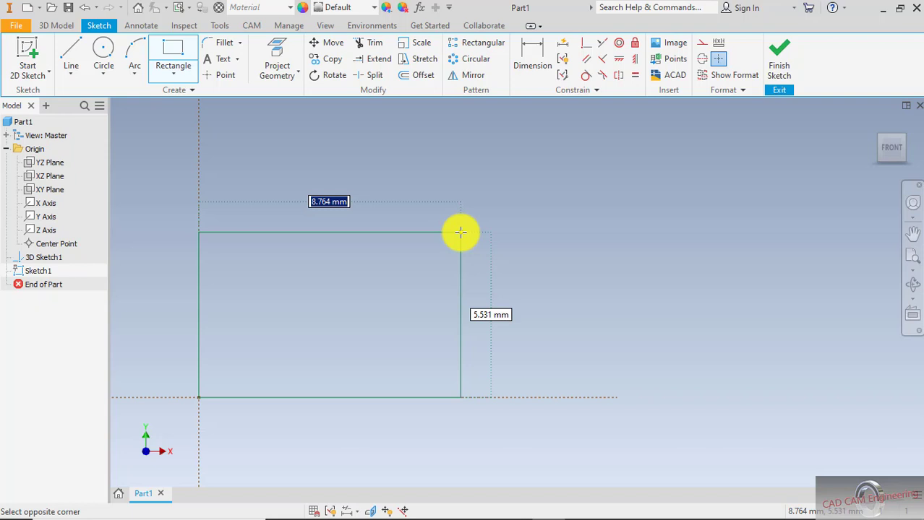
{"action": "mouse_move", "coordinate": [460, 232]}
{"action": "middle_mouse_down"}
{"action": "mouse_move", "coordinate": [516, 215]}
{"action": "mouse_move", "coordinate": [564, 214]}
{"action": "mouse_move", "coordinate": [528, 206]}
{"action": "mouse_move", "coordinate": [584, 192]}
{"action": "mouse_move", "coordinate": [576, 203]}
{"action": "middle_mouse_up"}
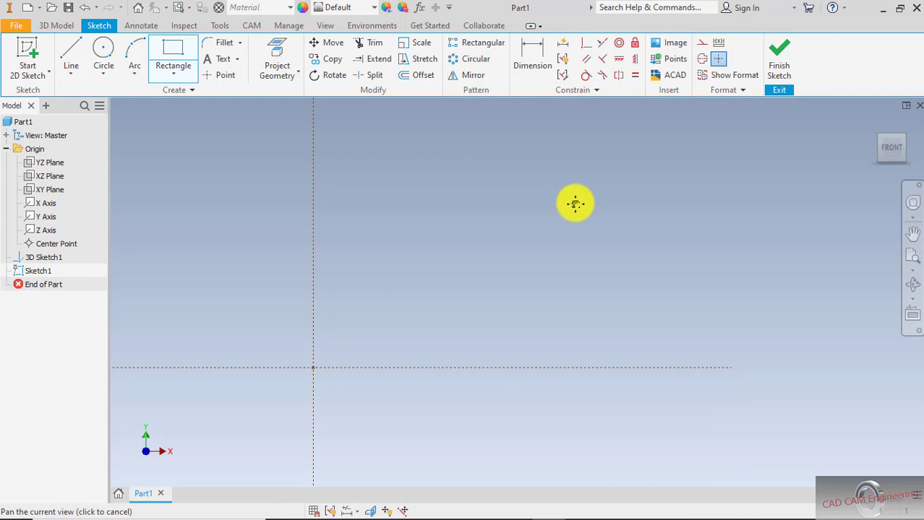
{"action": "scroll", "coordinate": [457, 273], "scroll_direction": "up", "scroll_amount": 3}
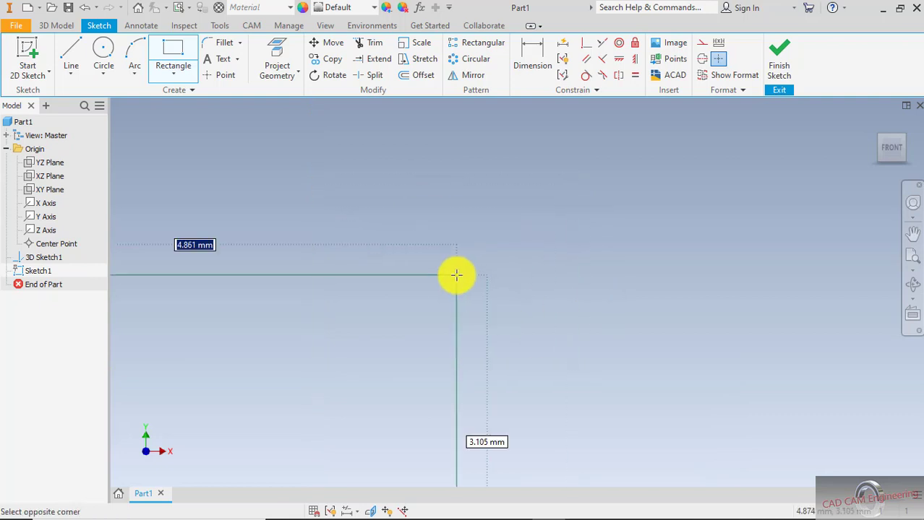
{"action": "scroll", "coordinate": [456, 275], "scroll_direction": "down", "scroll_amount": 4}
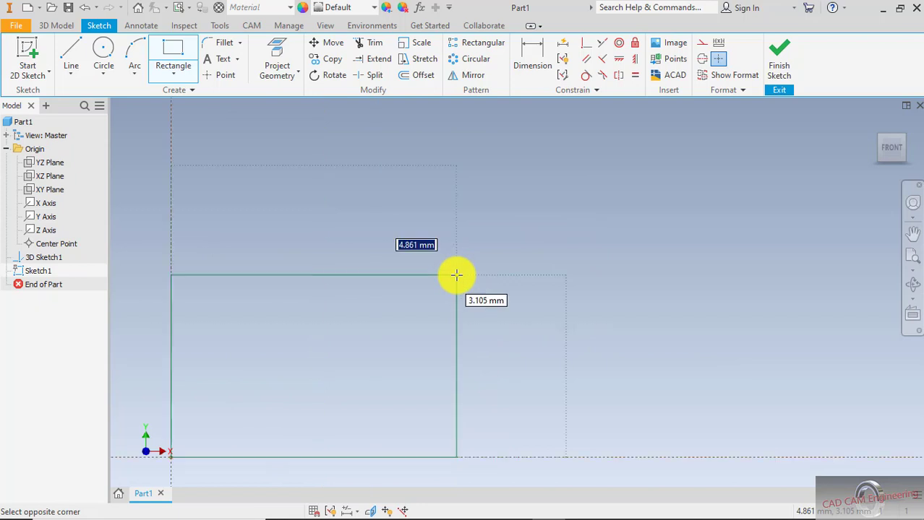
{"action": "scroll", "coordinate": [457, 274], "scroll_direction": "up", "scroll_amount": 3}
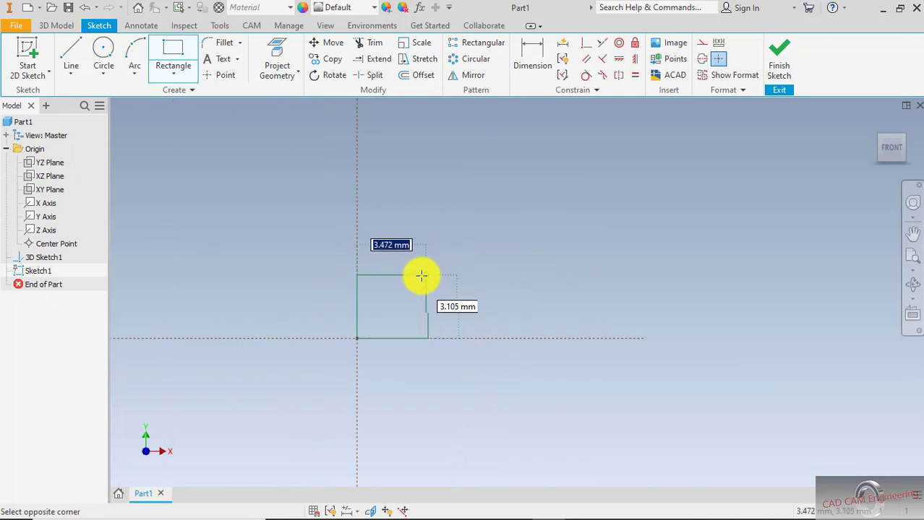
{"action": "mouse_move", "coordinate": [421, 274]}
{"action": "middle_mouse_down"}
{"action": "mouse_move", "coordinate": [504, 223]}
{"action": "mouse_move", "coordinate": [486, 243]}
{"action": "mouse_move", "coordinate": [461, 249]}
{"action": "middle_mouse_up"}
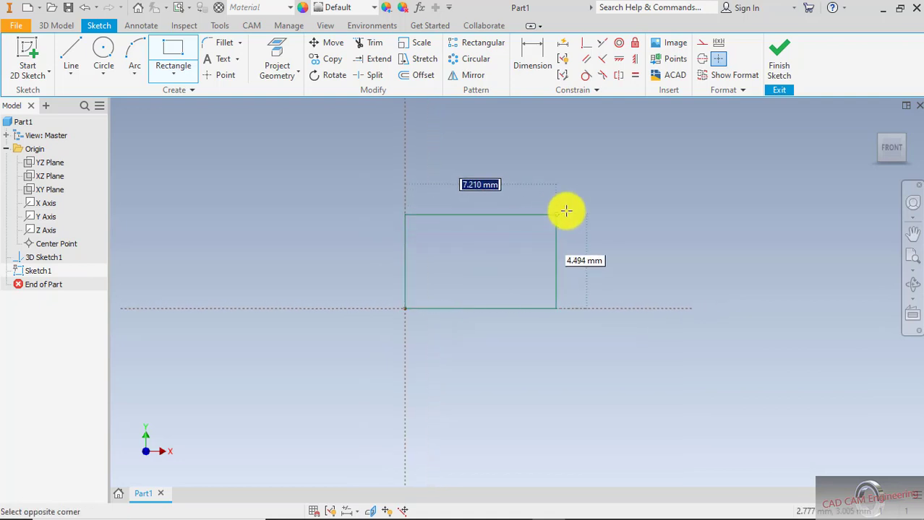
{"action": "left_click", "coordinate": [655, 160]}
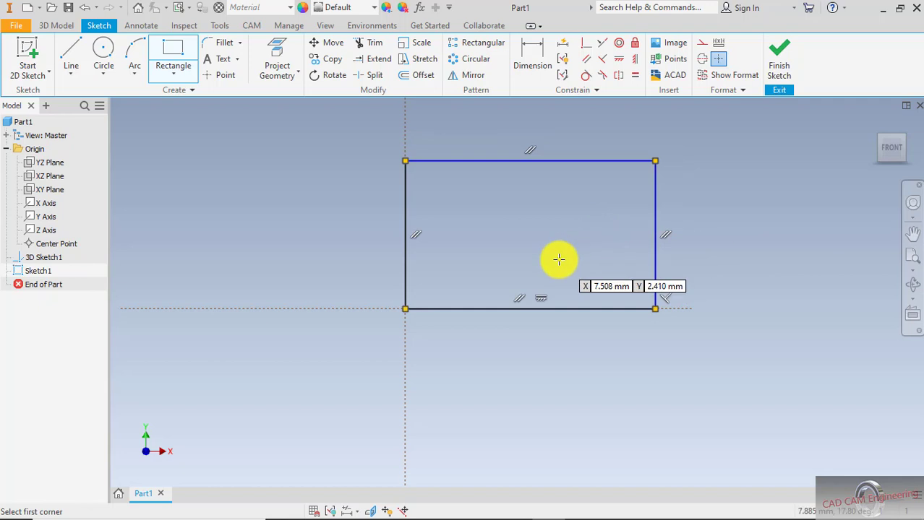
{"action": "right_click", "coordinate": [566, 217]}
{"action": "left_click", "coordinate": [617, 219]}
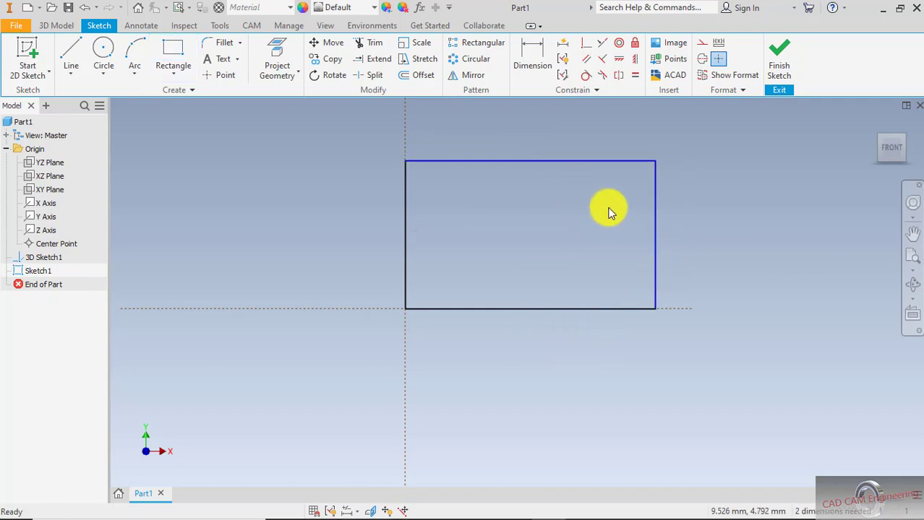
Step: Check whether the projected reference lines can be moved or selected next to the rectangle's edges
{"action": "middle_click_drag", "start_coordinate": [718, 191], "coordinate": [616, 208]}
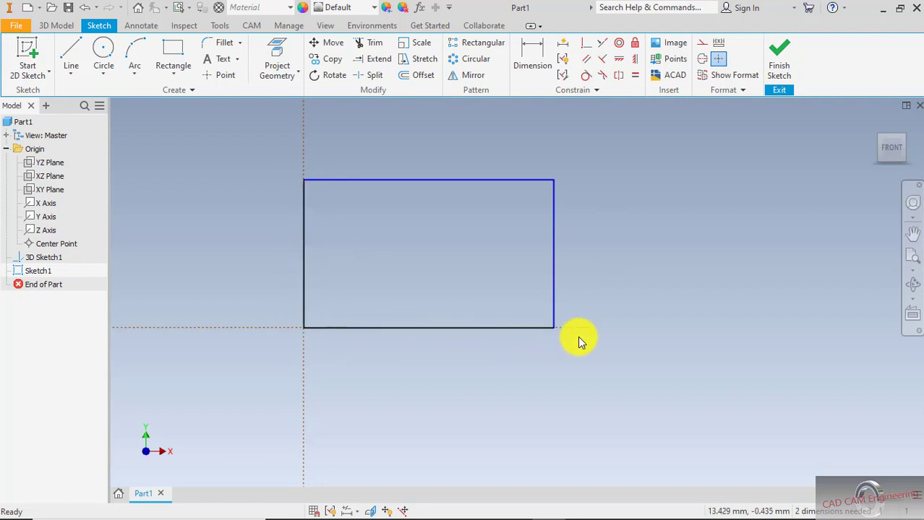
{"action": "scroll", "coordinate": [632, 215], "scroll_direction": "down", "scroll_amount": 1}
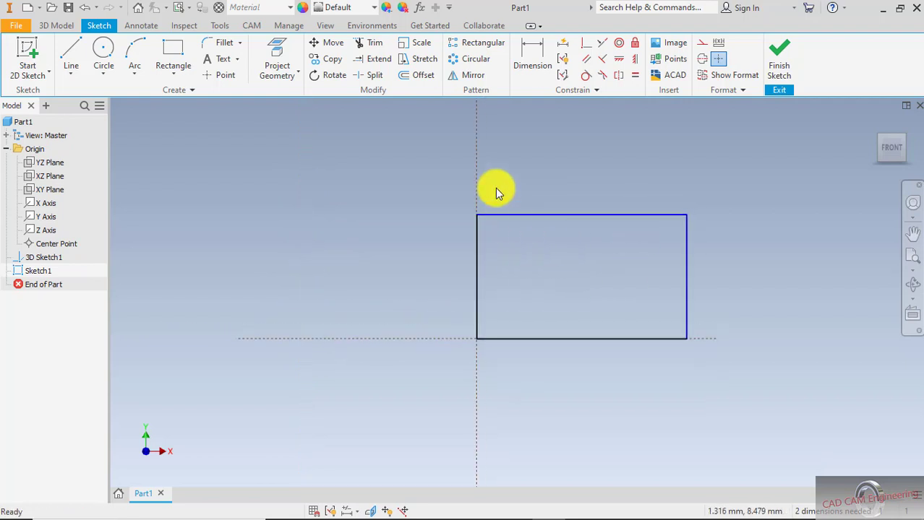
{"action": "left_click_drag", "start_coordinate": [478, 175], "coordinate": [419, 188]}
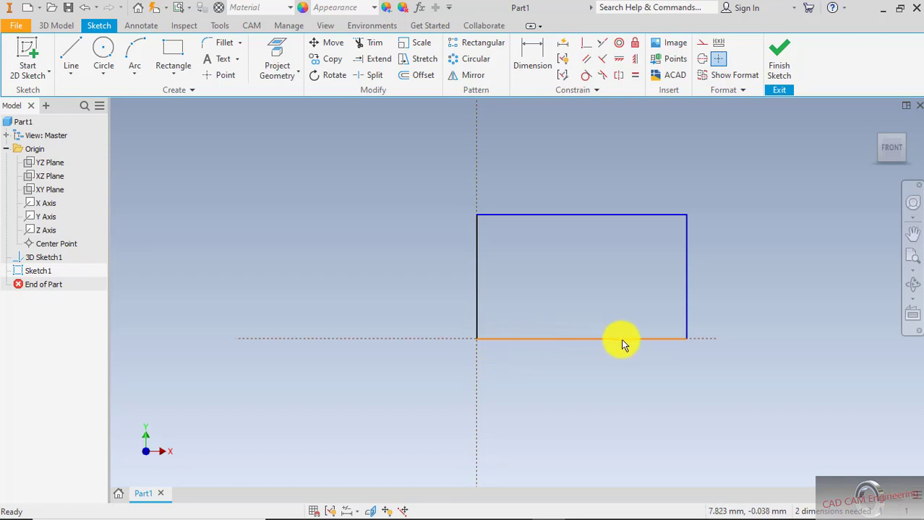
{"action": "left_click", "coordinate": [328, 341]}
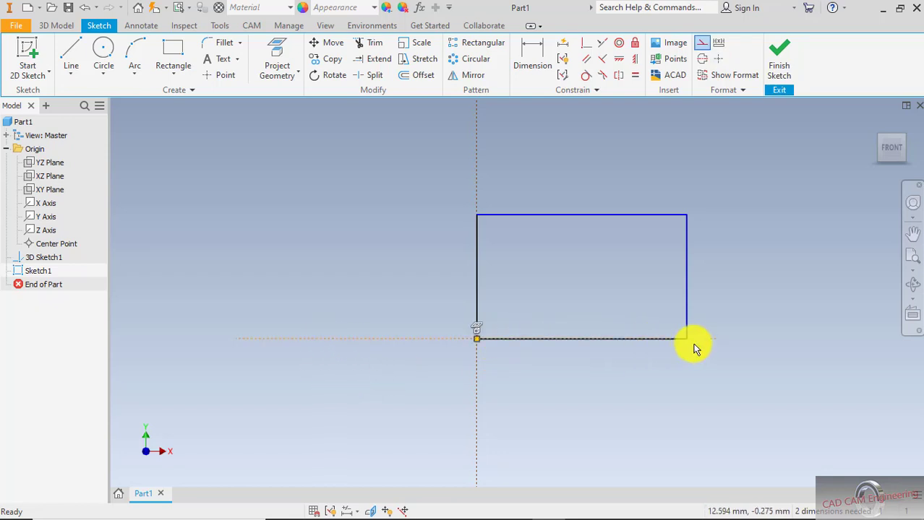
{"action": "left_click", "coordinate": [619, 295]}
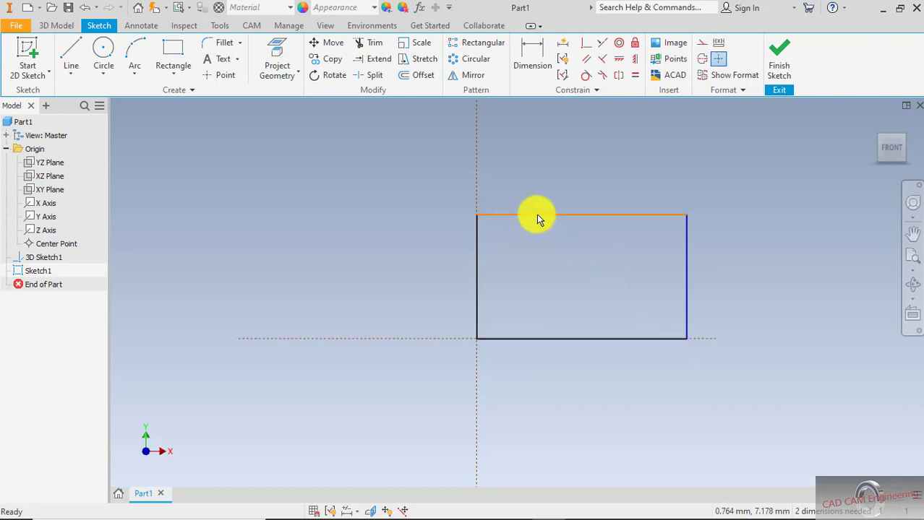
Step: Try resizing the undimensioned rectangle by moving its top edge, right edge and upper-right corner
{"action": "middle_click_drag", "start_coordinate": [686, 239], "coordinate": [619, 259]}
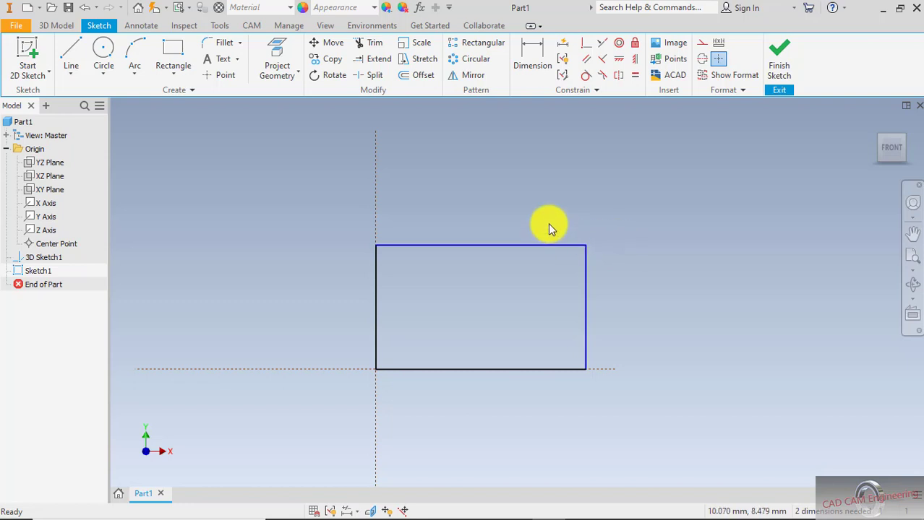
{"action": "mouse_move", "coordinate": [516, 222]}
{"action": "middle_mouse_down"}
{"action": "mouse_move", "coordinate": [480, 248]}
{"action": "mouse_move", "coordinate": [400, 251]}
{"action": "middle_mouse_up"}
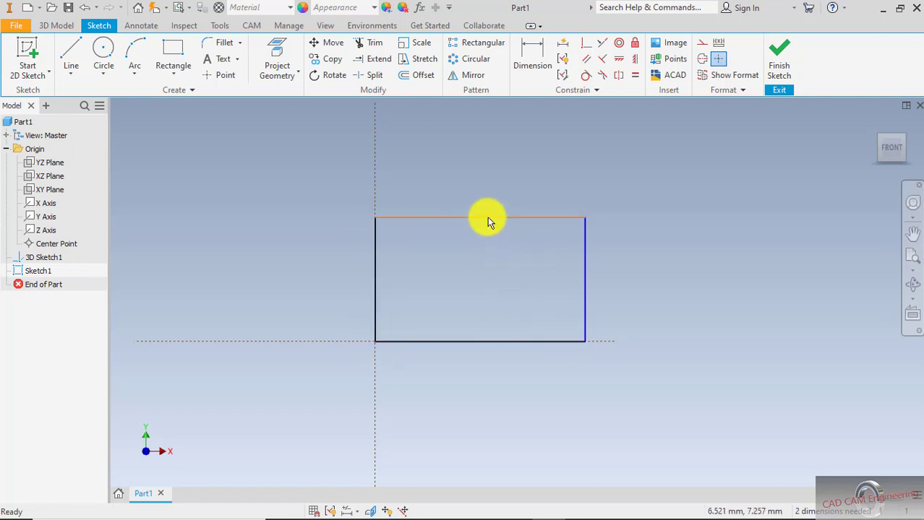
{"action": "left_click_drag", "start_coordinate": [485, 216], "coordinate": [498, 180]}
{"action": "mouse_move", "coordinate": [583, 247]}
{"action": "left_mouse_down"}
{"action": "mouse_move", "coordinate": [612, 244]}
{"action": "mouse_move", "coordinate": [573, 247]}
{"action": "mouse_move", "coordinate": [591, 243]}
{"action": "left_mouse_up"}
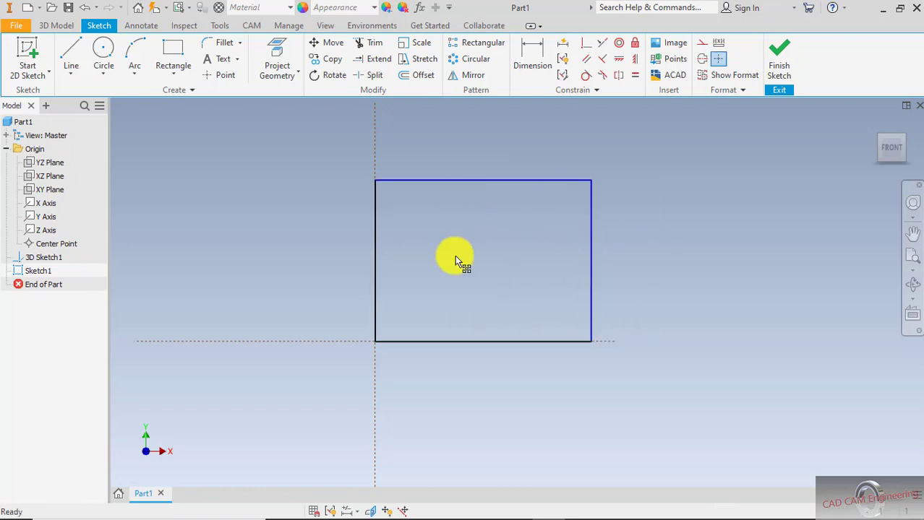
{"action": "mouse_move", "coordinate": [593, 241]}
{"action": "left_mouse_down"}
{"action": "mouse_move", "coordinate": [481, 248]}
{"action": "mouse_move", "coordinate": [585, 242]}
{"action": "left_mouse_up"}
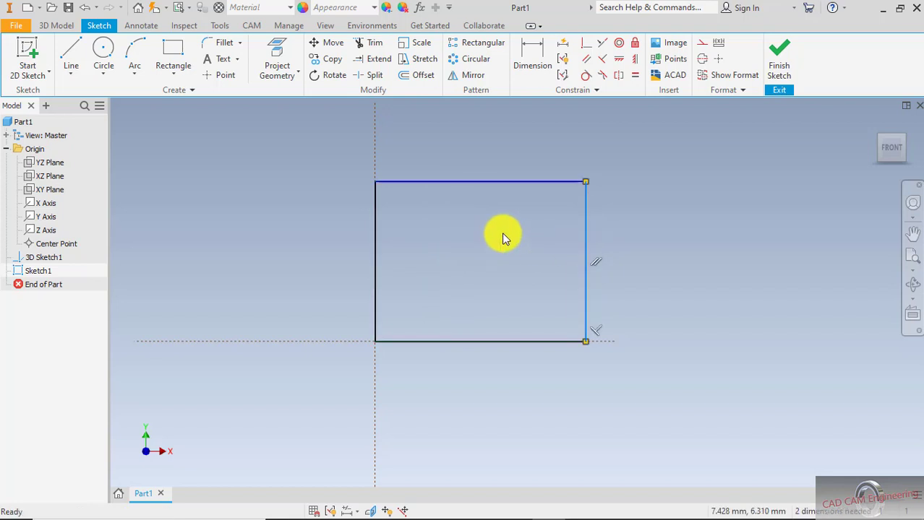
{"action": "left_click_drag", "start_coordinate": [586, 185], "coordinate": [550, 209]}
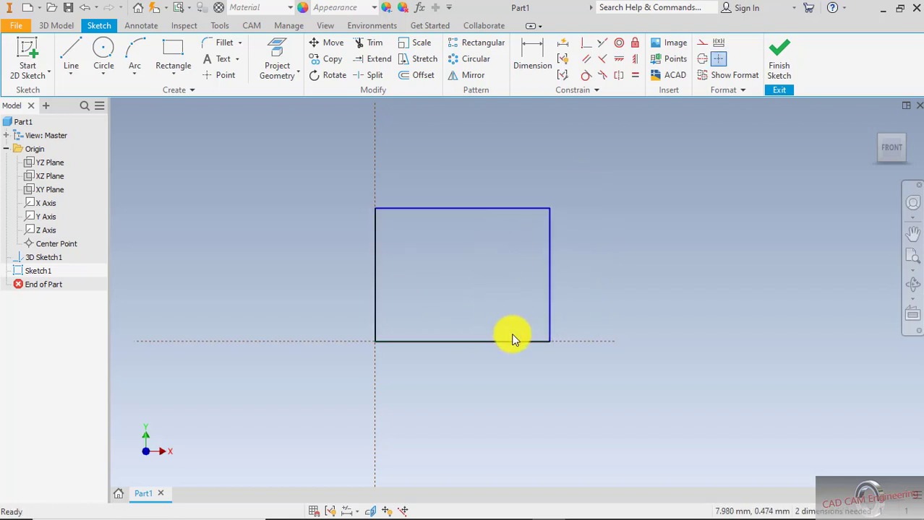
Step: Try to move the rectangle's bottom and left edges, and stretch its upper-right corner outward to about 14 mm wide
{"action": "left_click_drag", "start_coordinate": [511, 337], "coordinate": [468, 272]}
{"action": "left_click_drag", "start_coordinate": [375, 245], "coordinate": [313, 247]}
{"action": "left_click", "coordinate": [312, 242]}
{"action": "scroll", "coordinate": [519, 239], "scroll_direction": "down", "scroll_amount": 2}
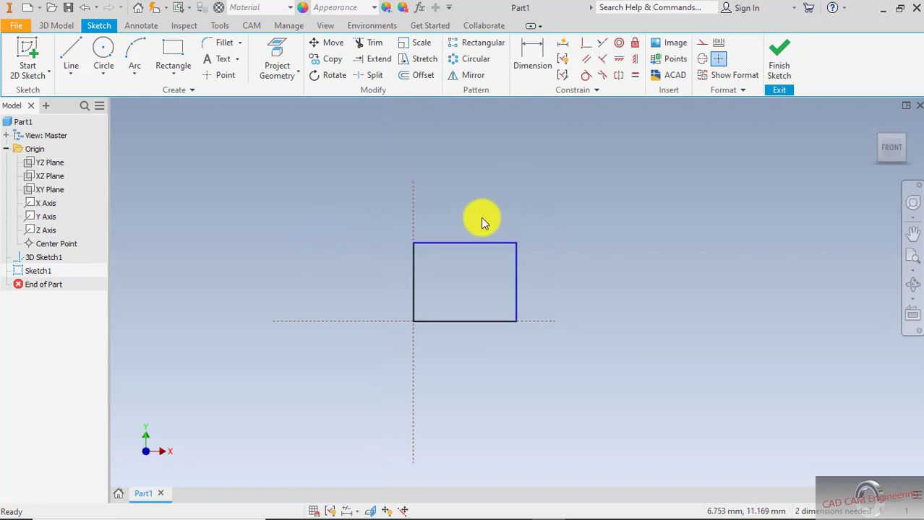
{"action": "left_click_drag", "start_coordinate": [518, 241], "coordinate": [537, 170]}
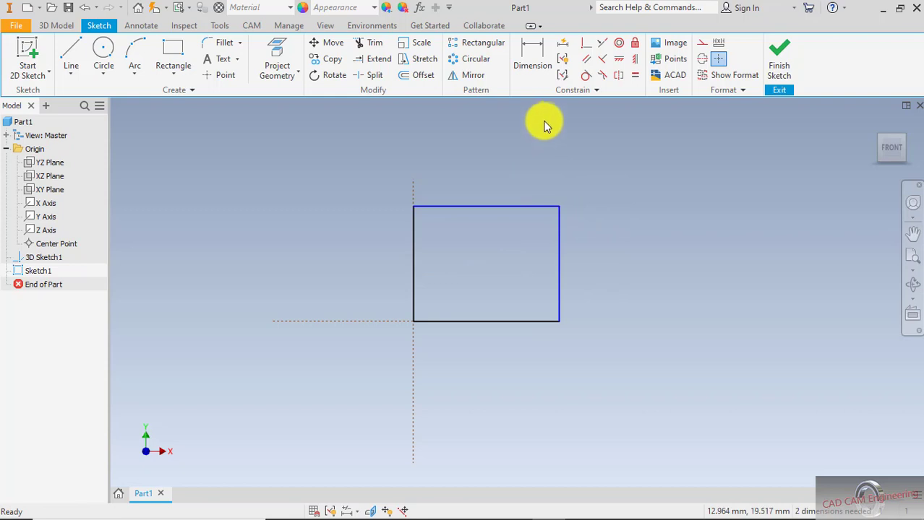
Step: Dimension the rectangle's top edge to a width of 50 mm
{"action": "left_click", "coordinate": [535, 62]}
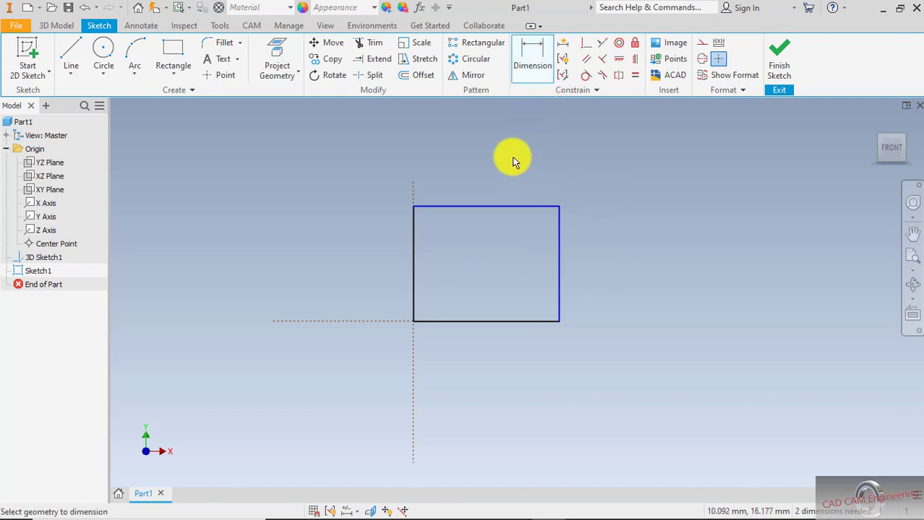
{"action": "middle_click_drag", "start_coordinate": [515, 159], "coordinate": [534, 236]}
{"action": "left_click", "coordinate": [499, 271]}
{"action": "left_click", "coordinate": [501, 181]}
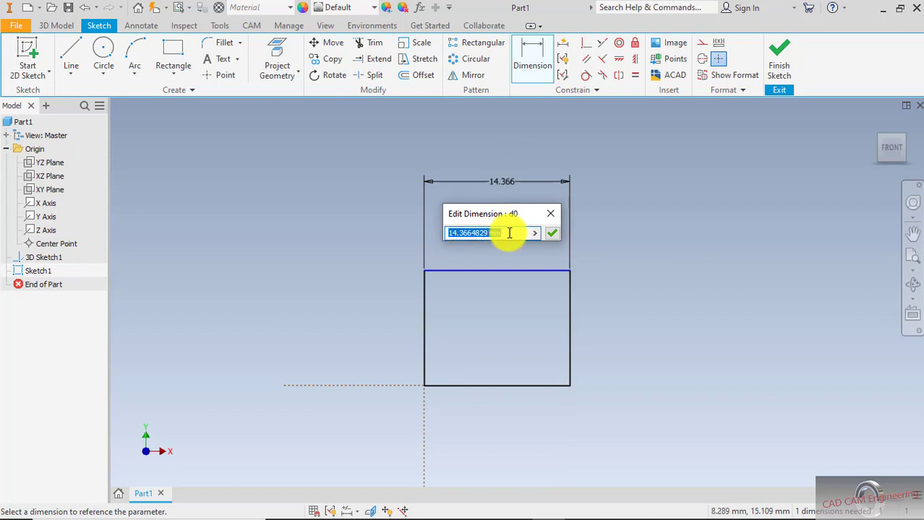
{"action": "type", "text": "50"}
{"action": "key", "text": "Return"}
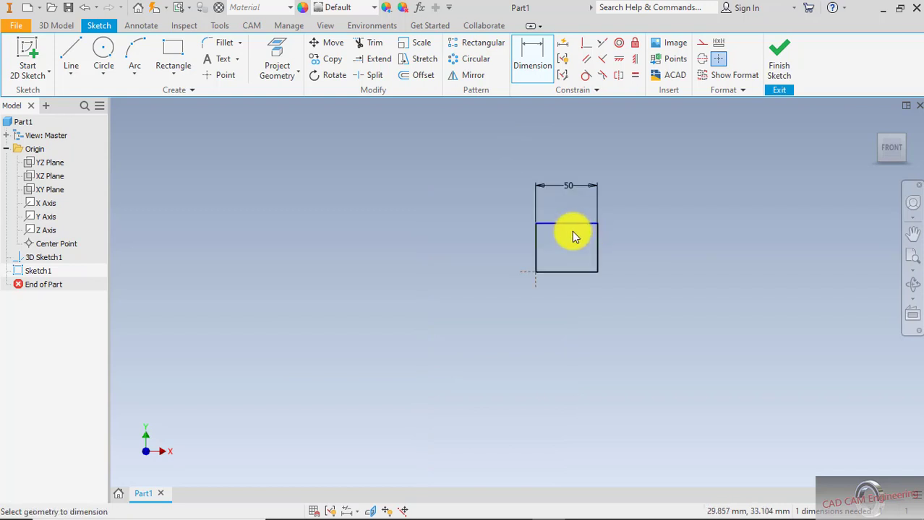
Step: Dimension the rectangle's right edge to a height of 25 mm and end the Dimension command
{"action": "scroll", "coordinate": [571, 232], "scroll_direction": "up", "scroll_amount": 5}
{"action": "scroll", "coordinate": [572, 231], "scroll_direction": "down", "scroll_amount": 2}
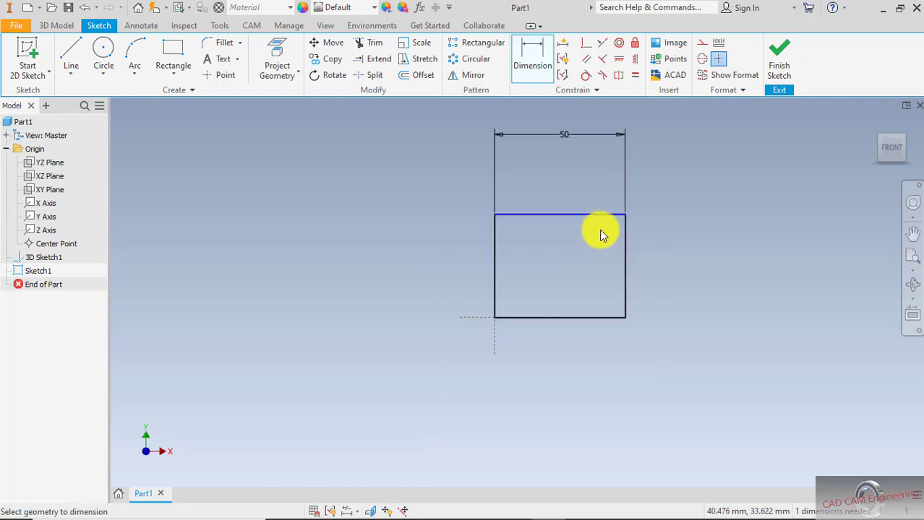
{"action": "mouse_move", "coordinate": [599, 230]}
{"action": "middle_mouse_down"}
{"action": "mouse_move", "coordinate": [423, 269]}
{"action": "mouse_move", "coordinate": [454, 266]}
{"action": "middle_mouse_up"}
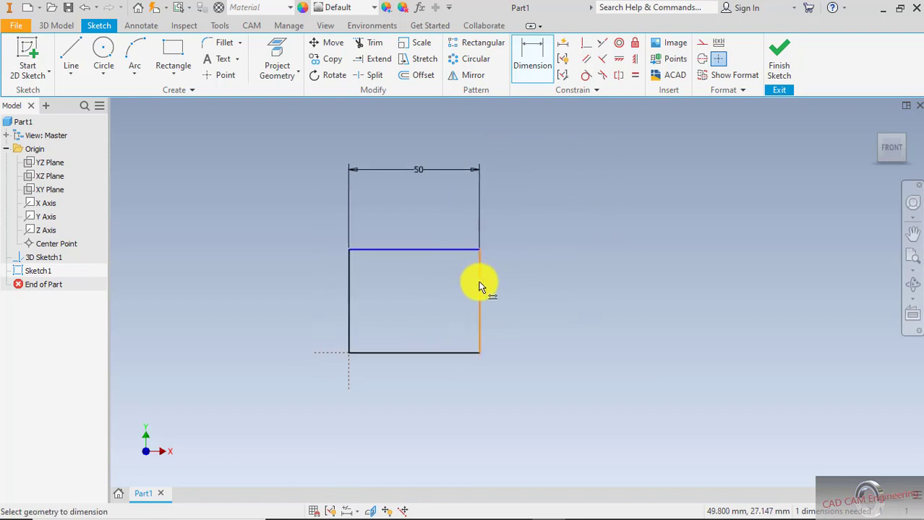
{"action": "left_click", "coordinate": [479, 287]}
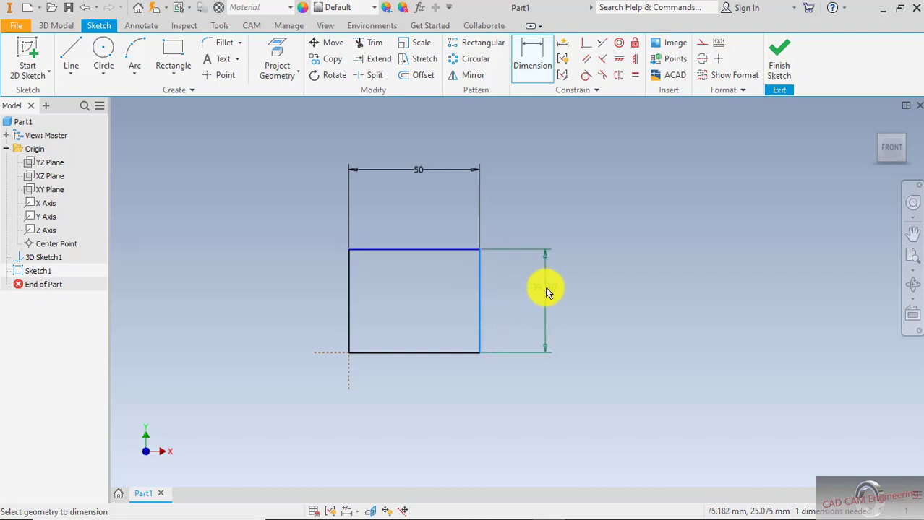
{"action": "left_click", "coordinate": [546, 290]}
{"action": "type", "text": "25"}
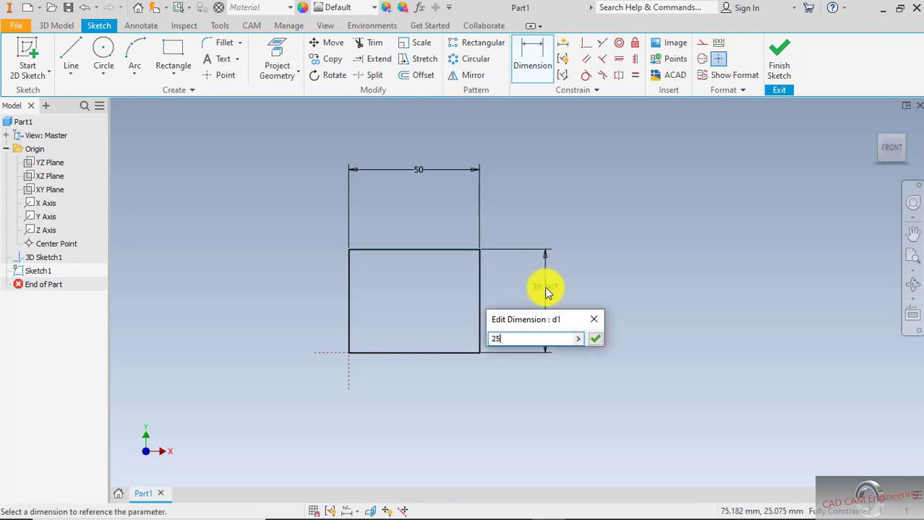
{"action": "key", "text": "Return"}
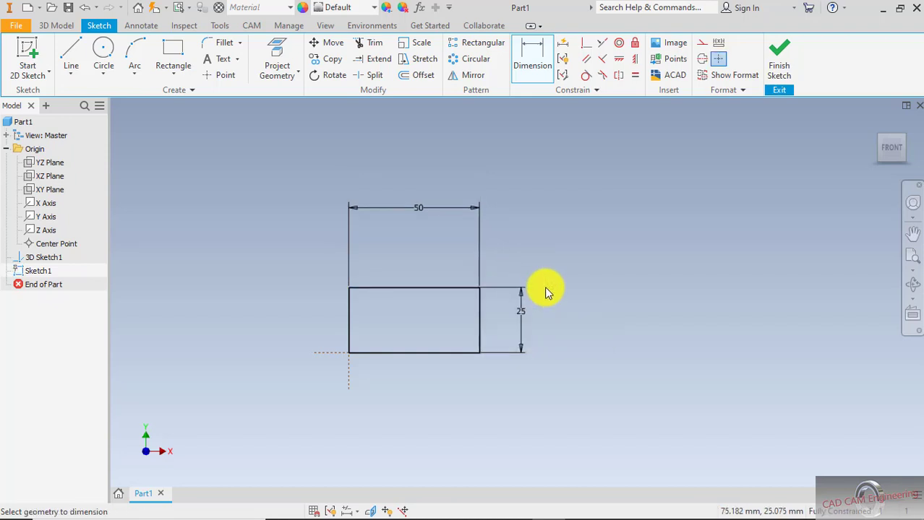
{"action": "right_click", "coordinate": [551, 283]}
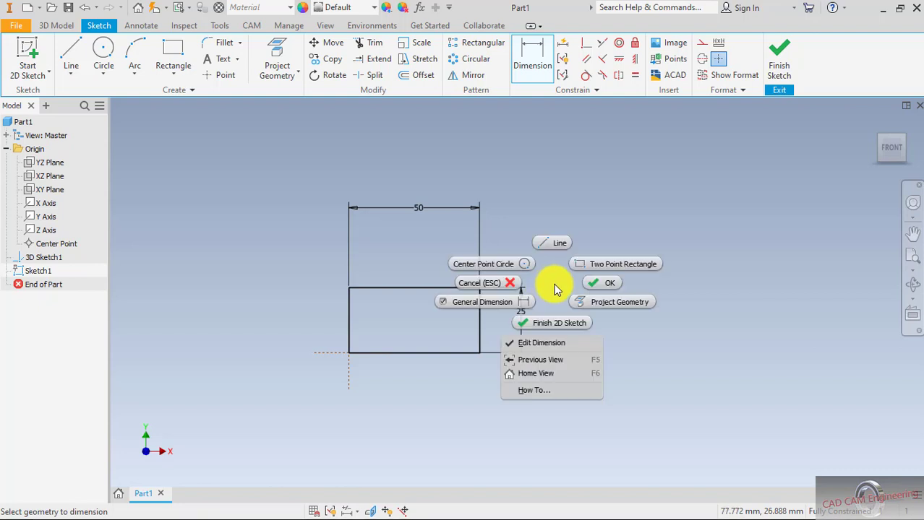
{"action": "left_click", "coordinate": [591, 285]}
{"action": "scroll", "coordinate": [431, 314], "scroll_direction": "down", "scroll_amount": 5}
{"action": "scroll", "coordinate": [422, 308], "scroll_direction": "up", "scroll_amount": 3}
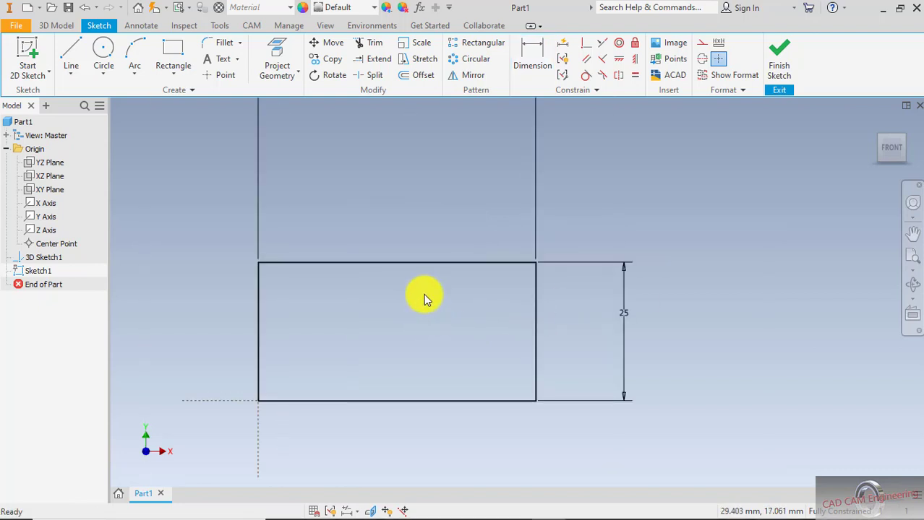
Step: Move the 50 mm and 25 mm dimensions closer to the rectangle's top and right edges
{"action": "middle_click_drag", "start_coordinate": [414, 151], "coordinate": [429, 191]}
{"action": "left_click_drag", "start_coordinate": [417, 132], "coordinate": [416, 232]}
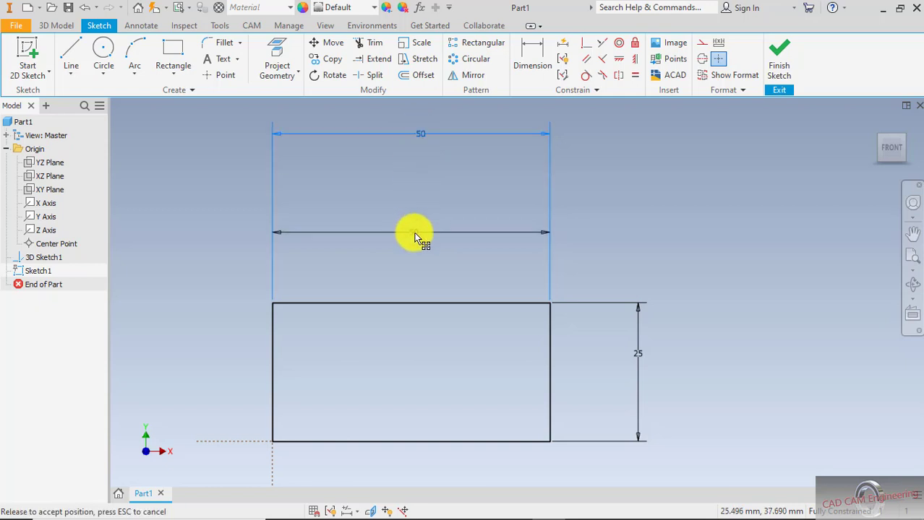
{"action": "left_click", "coordinate": [704, 271]}
{"action": "left_click_drag", "start_coordinate": [644, 363], "coordinate": [623, 357]}
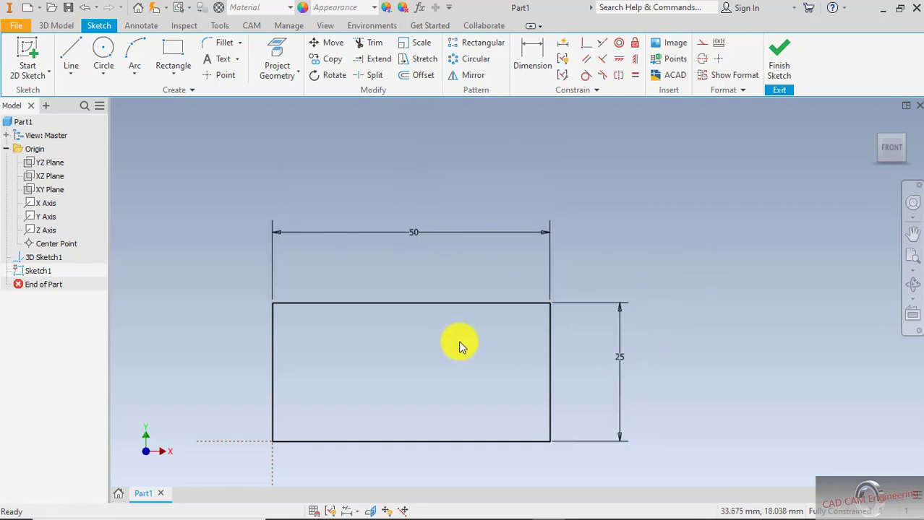
Step: Try to resize the fully dimensioned rectangle by selecting and moving its top and right edges
{"action": "middle_click_drag", "start_coordinate": [459, 294], "coordinate": [498, 240]}
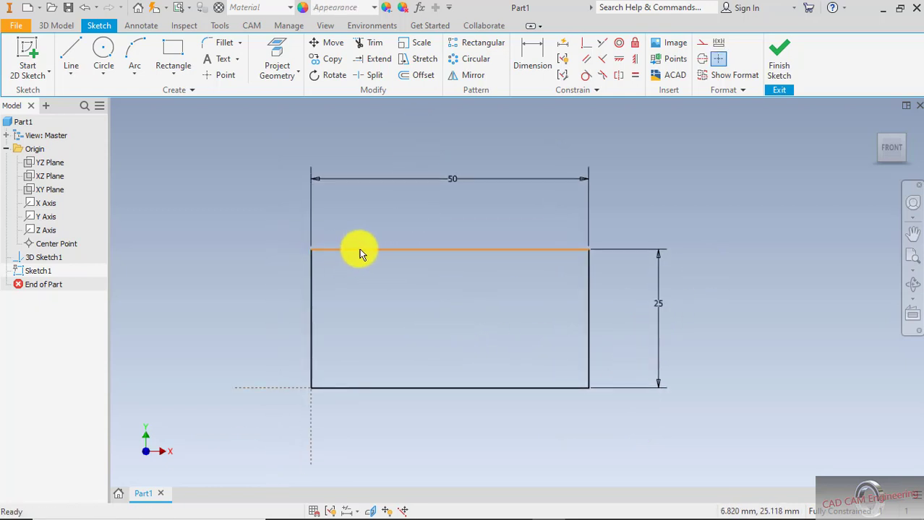
{"action": "left_click", "coordinate": [474, 251]}
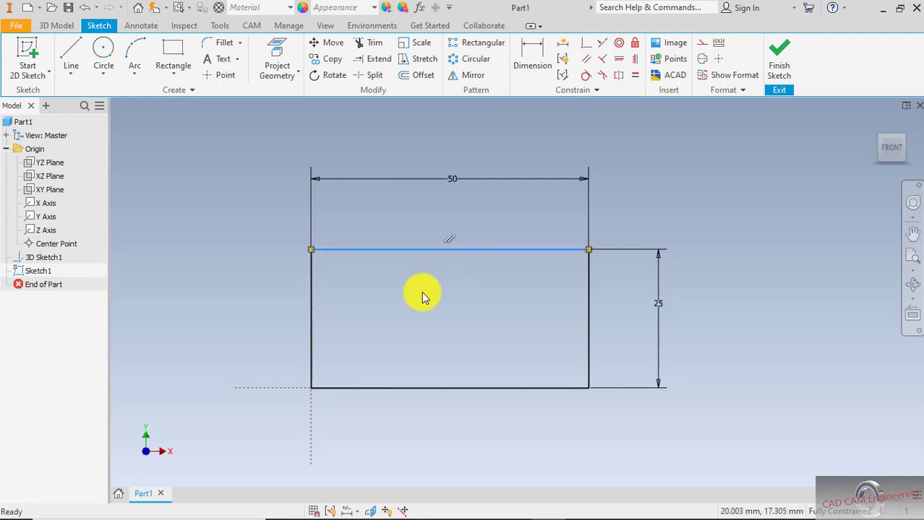
{"action": "left_click", "coordinate": [423, 296]}
{"action": "left_click", "coordinate": [589, 261]}
{"action": "left_click", "coordinate": [499, 297]}
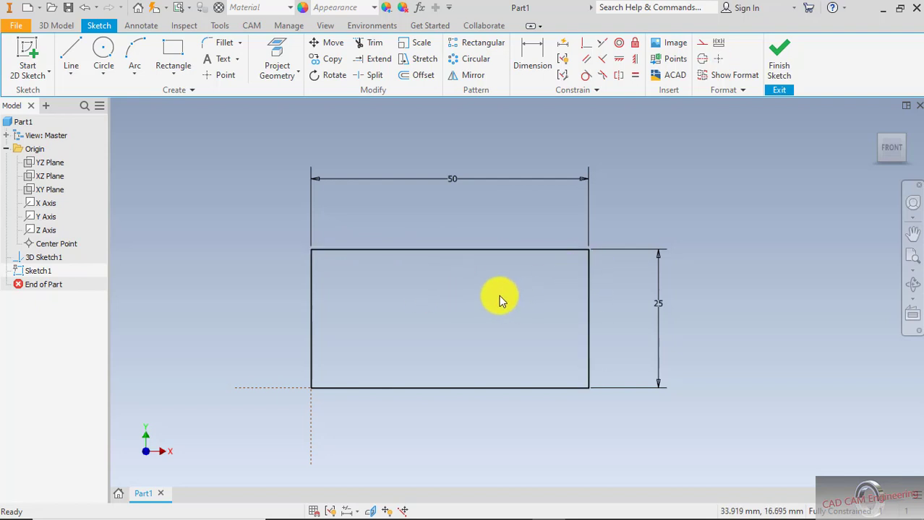
{"action": "left_click", "coordinate": [390, 253]}
{"action": "left_click", "coordinate": [423, 291]}
{"action": "left_click_drag", "start_coordinate": [494, 251], "coordinate": [521, 296]}
{"action": "left_click_drag", "start_coordinate": [589, 282], "coordinate": [517, 306]}
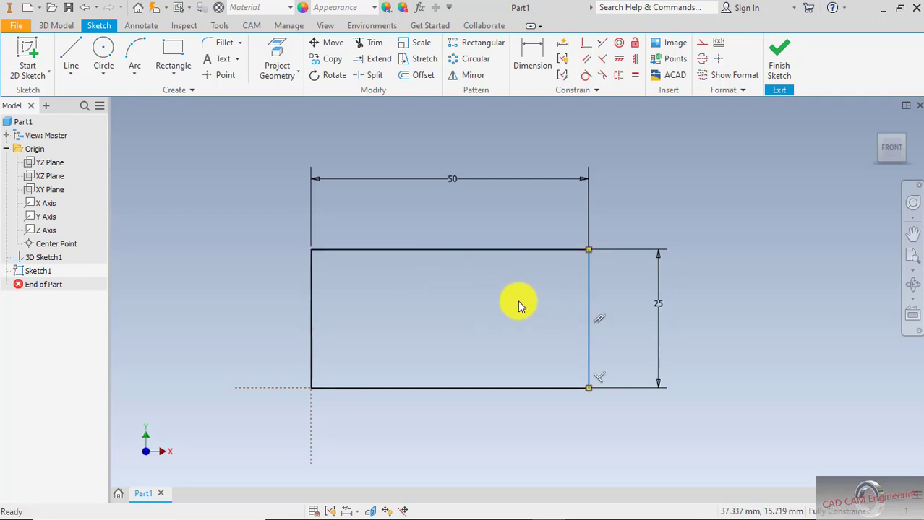
{"action": "left_click", "coordinate": [518, 302]}
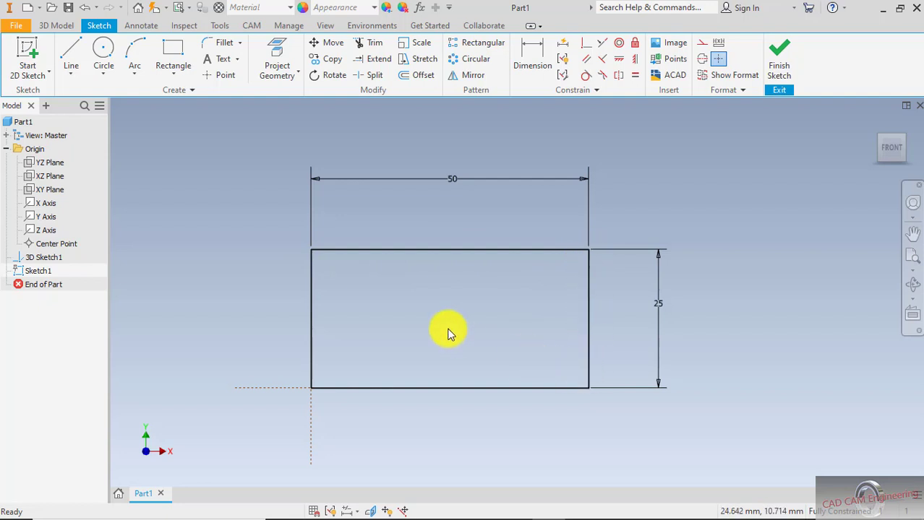
Step: Finish the rectangle sketch and return the model to the Home view
{"action": "left_click", "coordinate": [784, 61]}
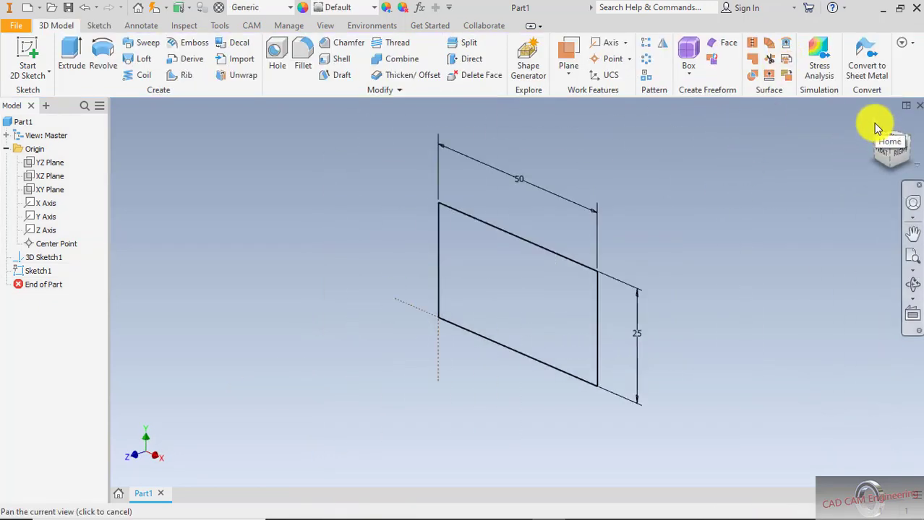
{"action": "left_click", "coordinate": [875, 126]}
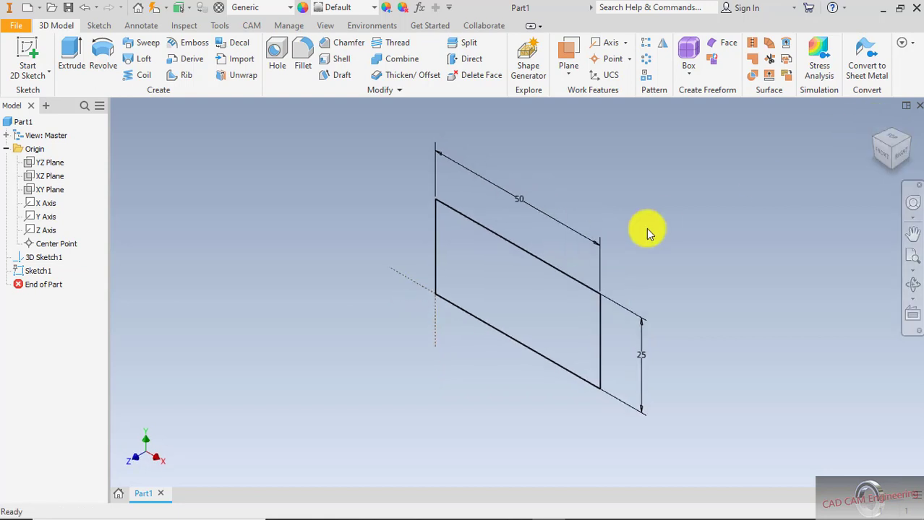